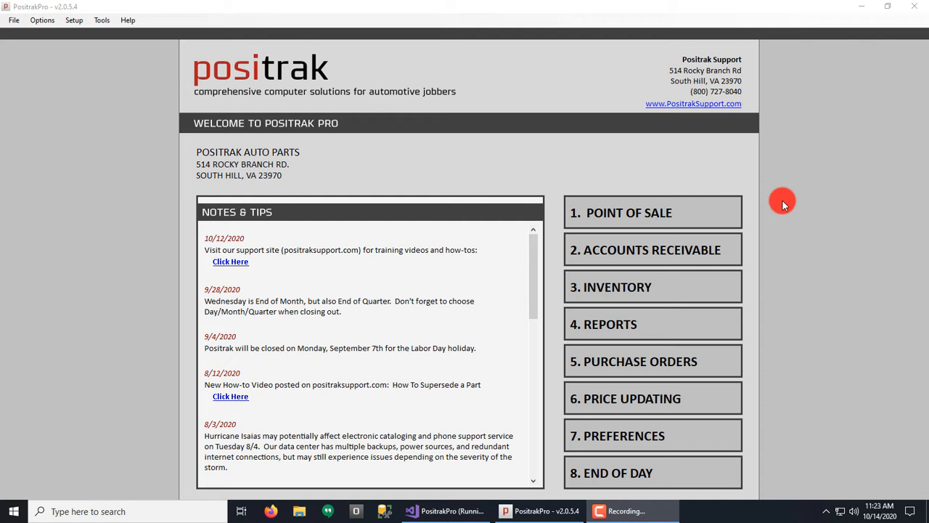
Step: Open Point of Sale and add one WIX 51515 oil filter to the cash customer's invoice
{"action": "left_click", "coordinate": [694, 211]}
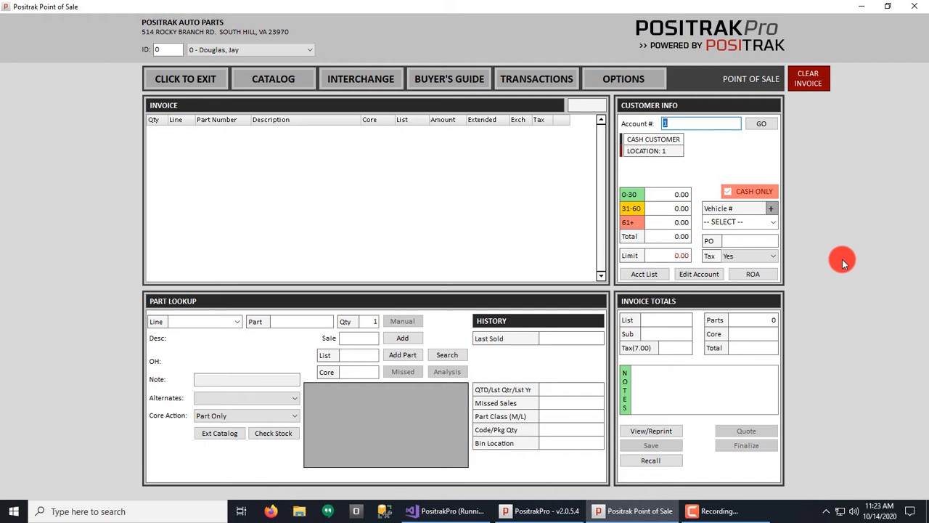
{"action": "key", "text": "Return"}
{"action": "type", "text": "51515"}
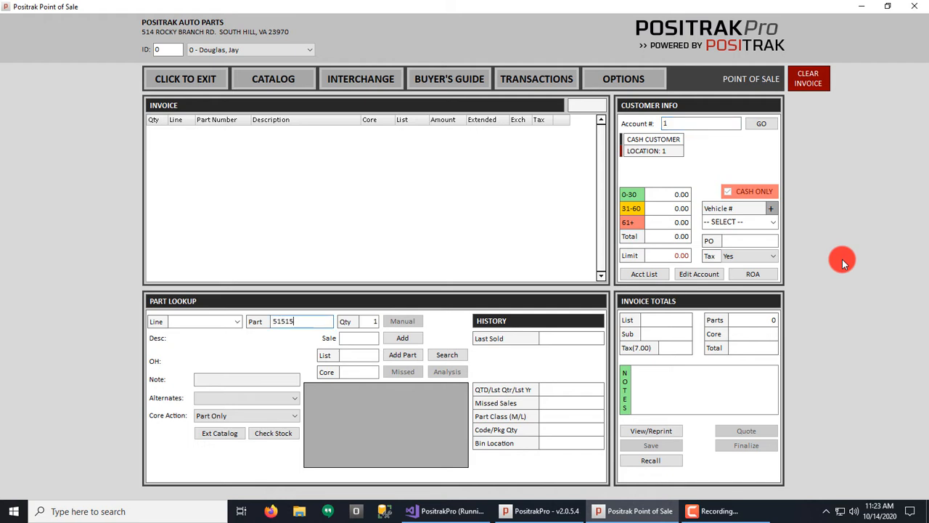
{"action": "key", "text": "Return"}
{"action": "key", "text": "Return"}
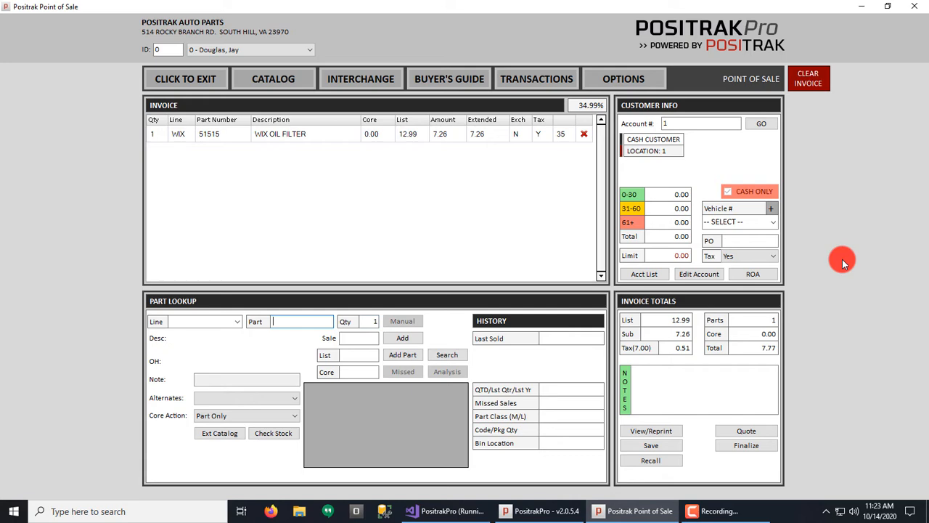
Step: Look up part 3116 and add one ANCO 31-16 wiper blade to the invoice
{"action": "type", "text": "3116"}
{"action": "key", "text": "Return"}
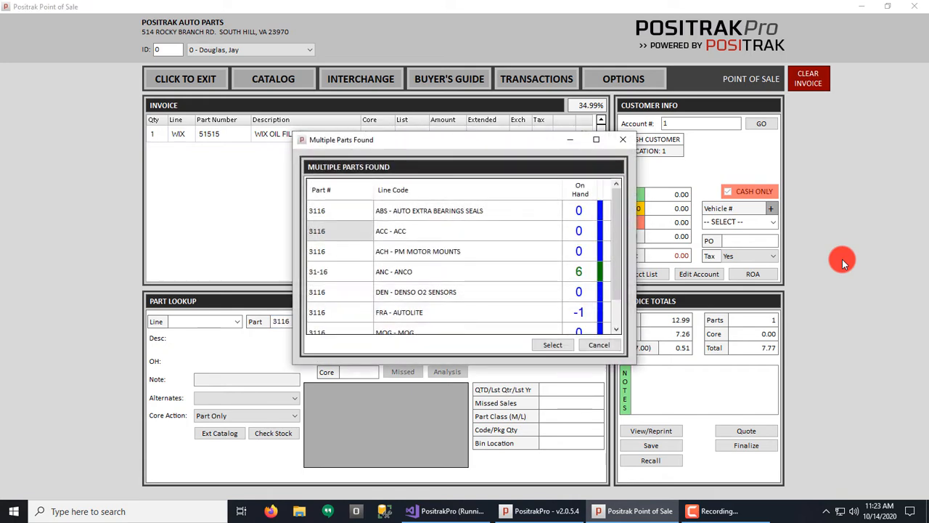
{"action": "key", "text": "Down"}
{"action": "key", "text": "Down"}
{"action": "key", "text": "Return"}
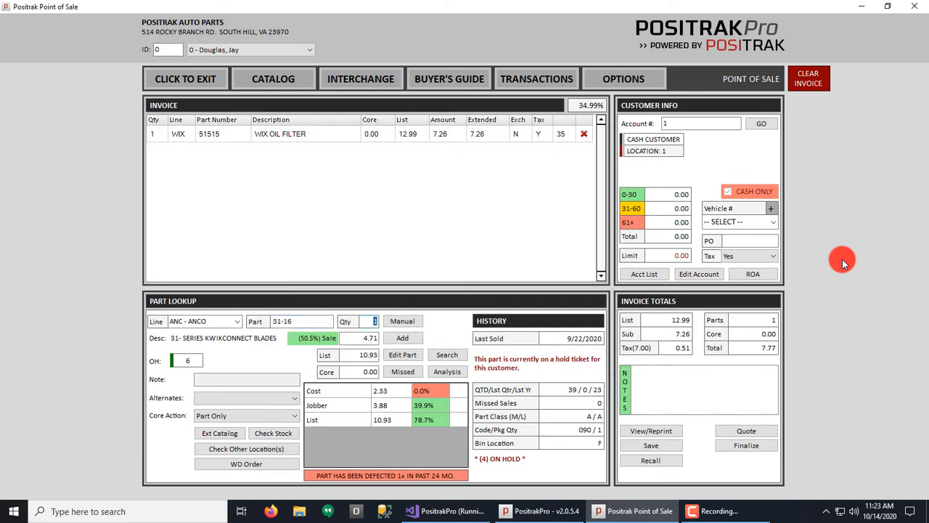
{"action": "key", "text": "Return"}
Step: Look up part 51356 and check its vendor stock
{"action": "type", "text": "51356"}
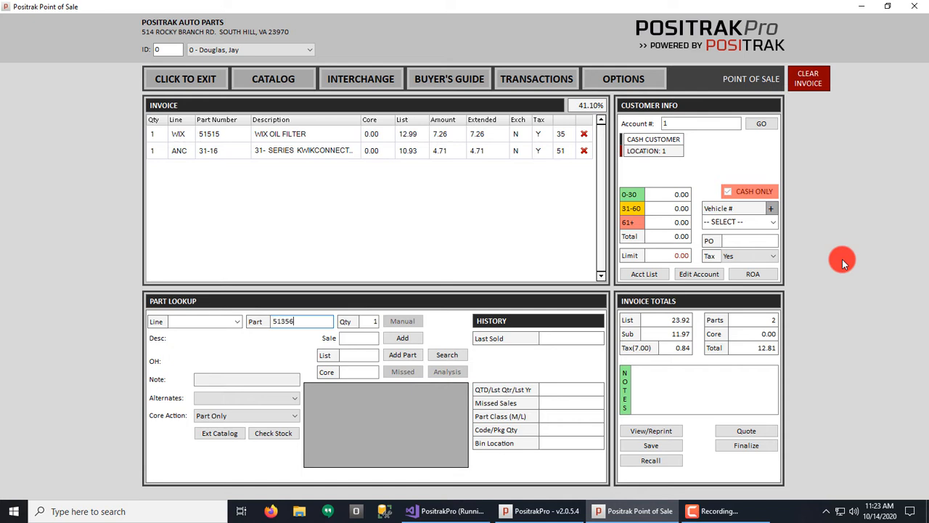
{"action": "key", "text": "Return"}
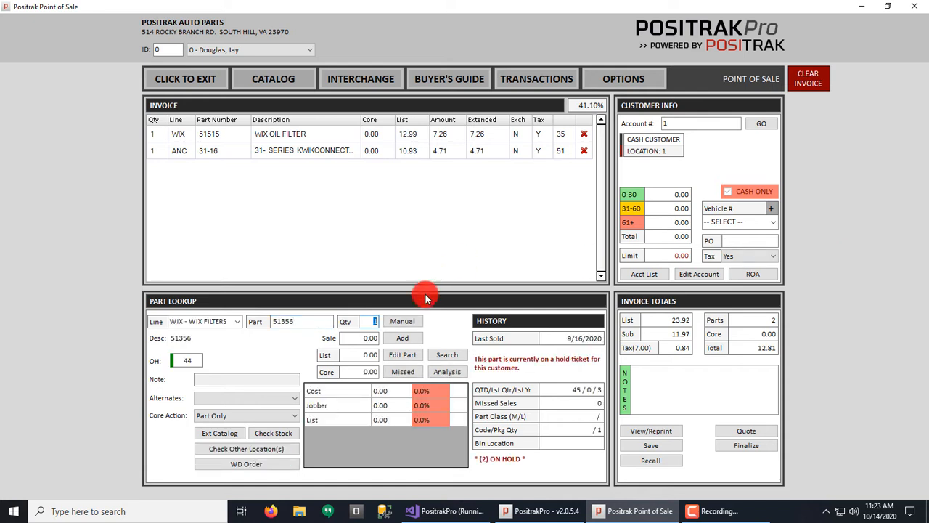
{"action": "left_click", "coordinate": [274, 434]}
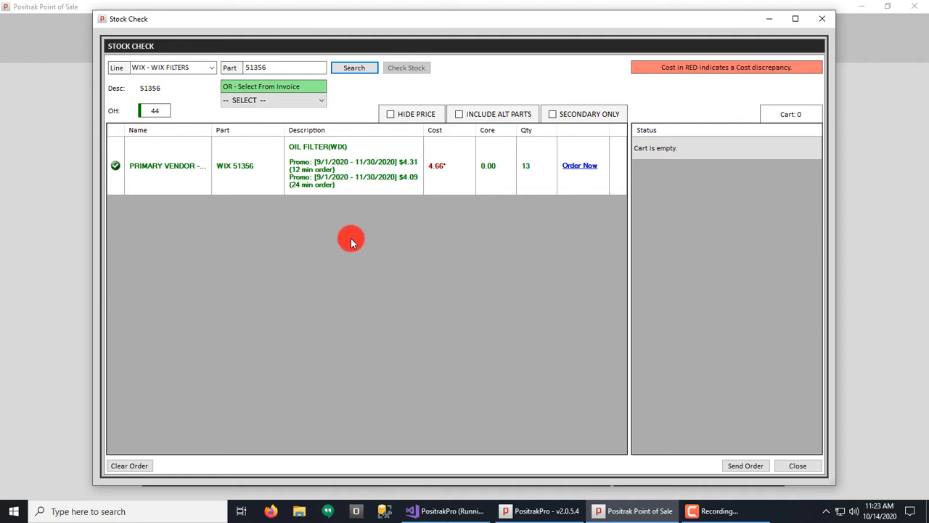
Step: Check vendor stock for the invoiced parts WIX 51515 and ANC 31-16
{"action": "left_click", "coordinate": [320, 101]}
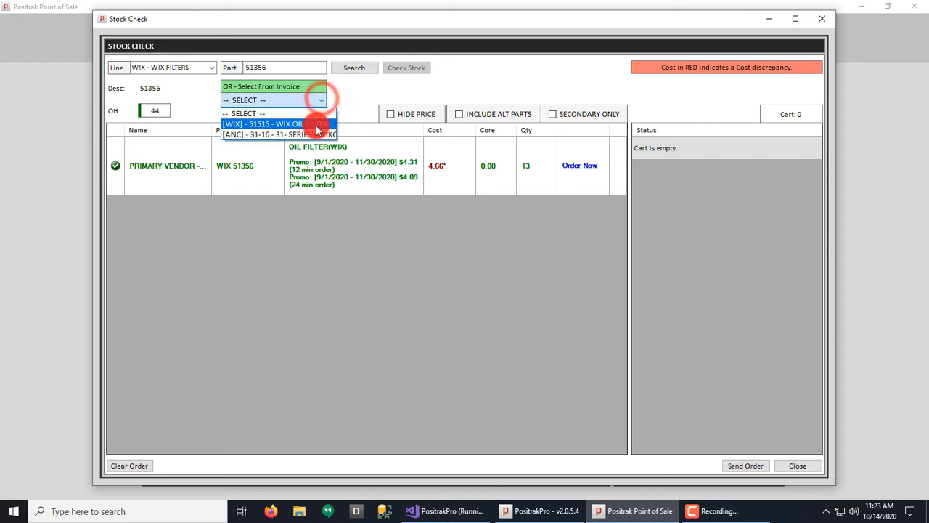
{"action": "left_click", "coordinate": [312, 121]}
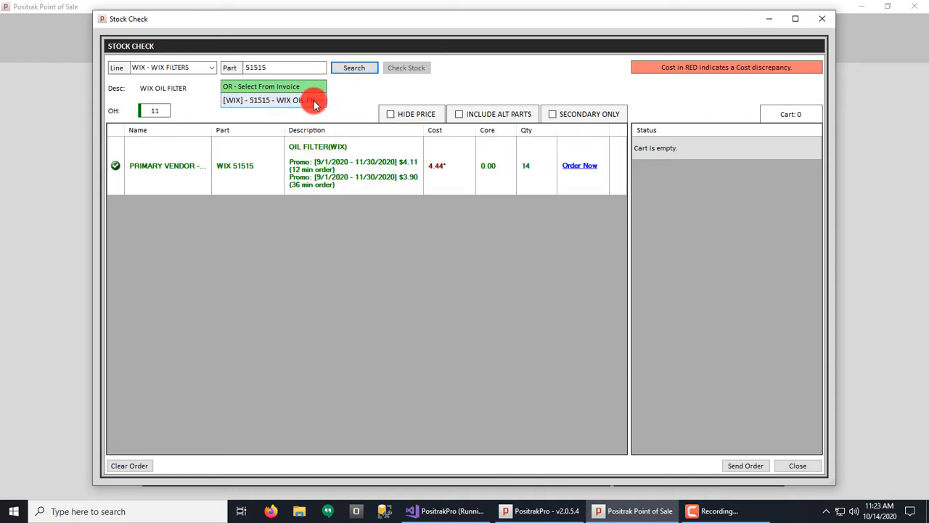
{"action": "left_click", "coordinate": [314, 103]}
{"action": "left_click", "coordinate": [308, 132]}
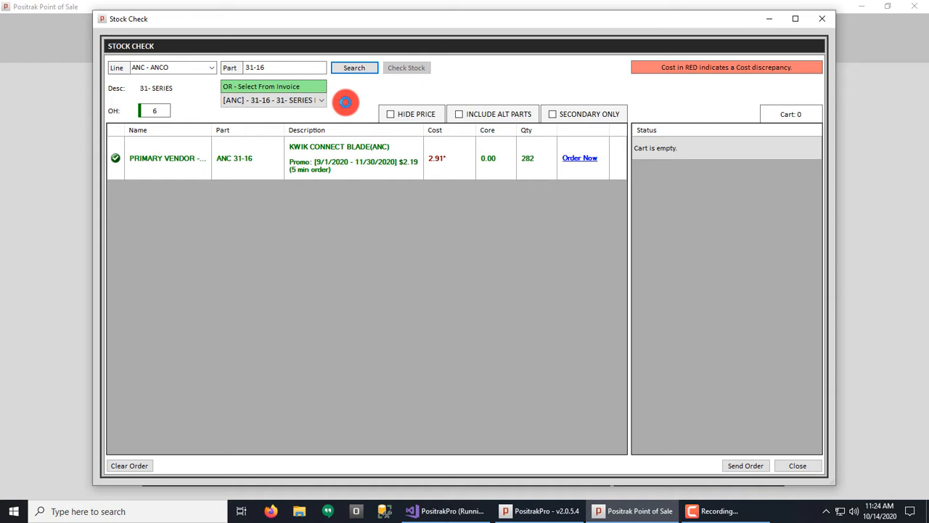
Step: Select WIX 51515 from the invoice again and add it to the vendor order cart
{"action": "left_click", "coordinate": [311, 99]}
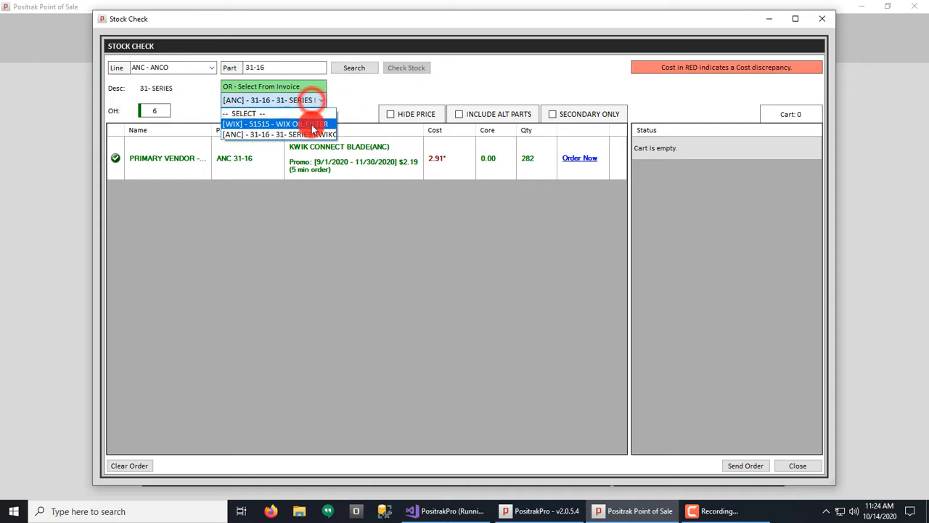
{"action": "left_click", "coordinate": [312, 125]}
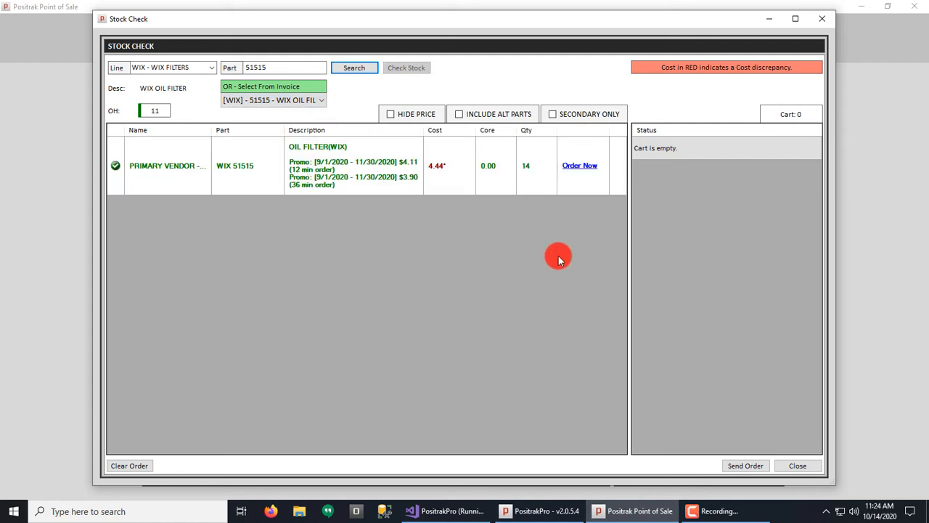
{"action": "left_click", "coordinate": [574, 169]}
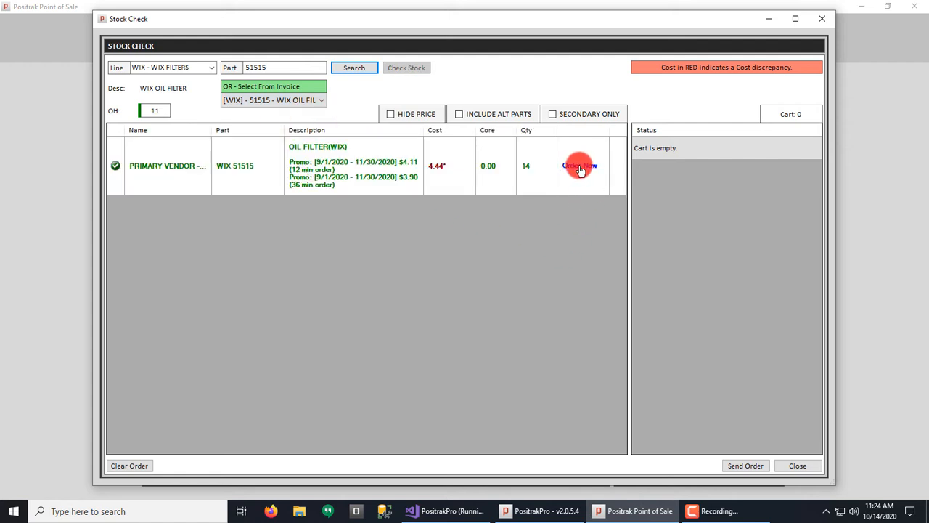
Step: Add ANC 31-16 to the order cart with quantity 2, and close the stock check by cancelling the order
{"action": "left_click", "coordinate": [318, 100]}
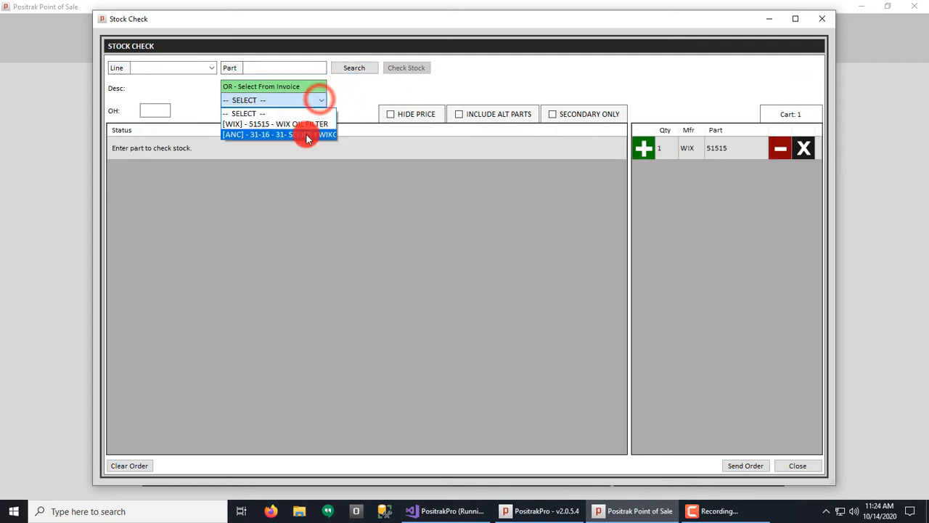
{"action": "left_click", "coordinate": [307, 136]}
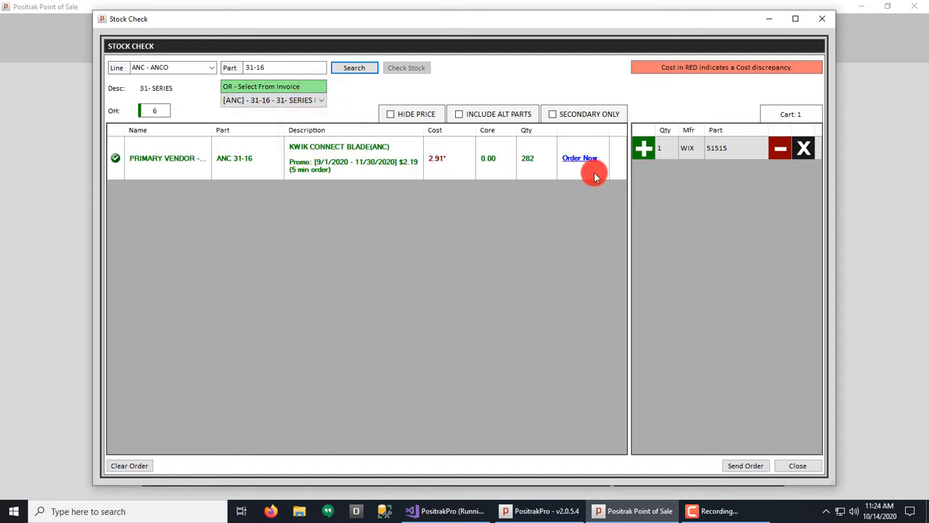
{"action": "left_click", "coordinate": [580, 159]}
{"action": "left_click", "coordinate": [644, 172]}
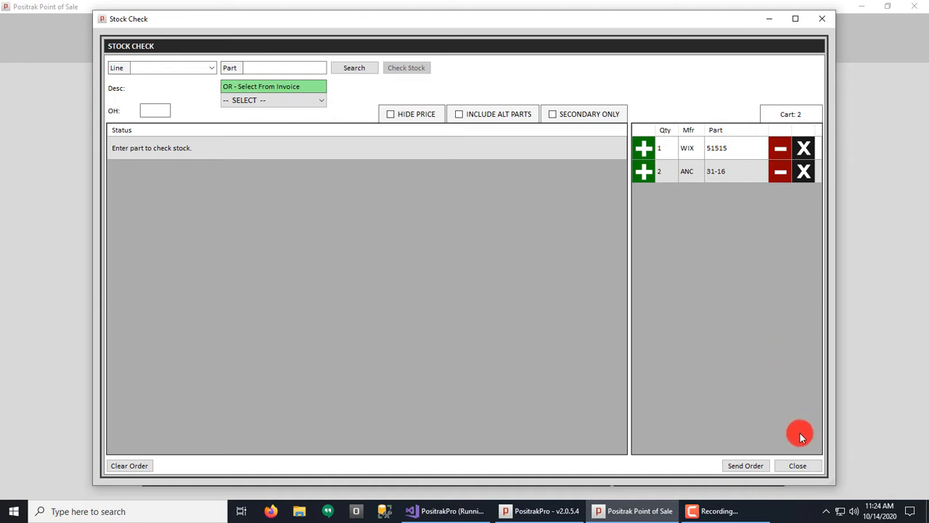
{"action": "left_click", "coordinate": [797, 467]}
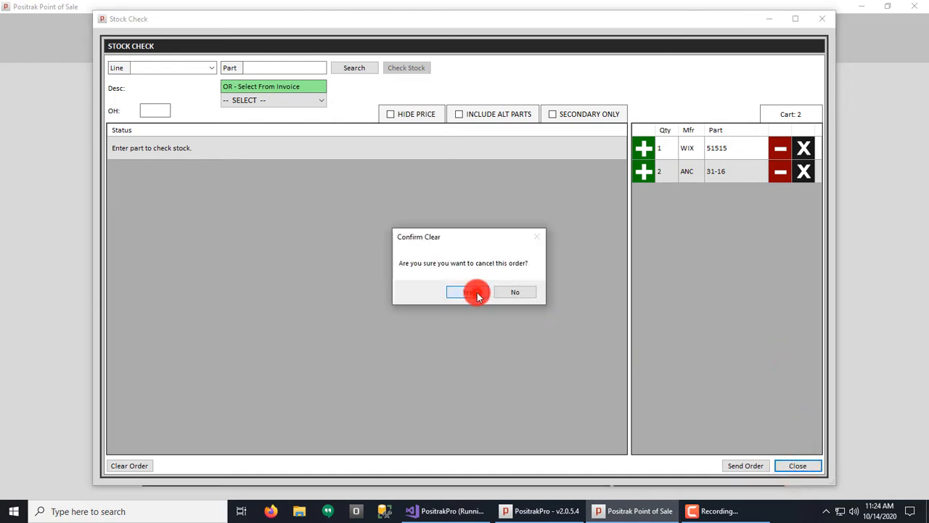
{"action": "left_click", "coordinate": [475, 291]}
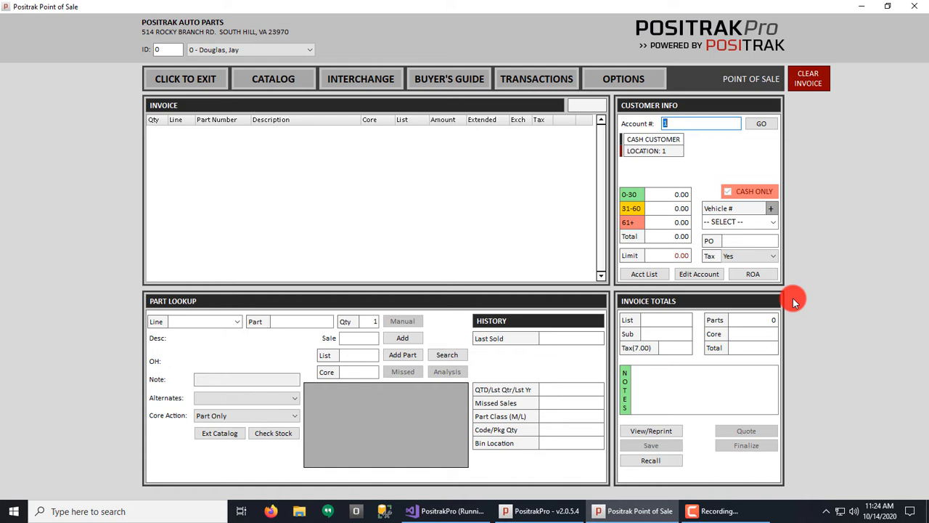
Step: Load the South Hill Exterminators account for a new invoice and view its list of vehicles
{"action": "type", "text": "4"}
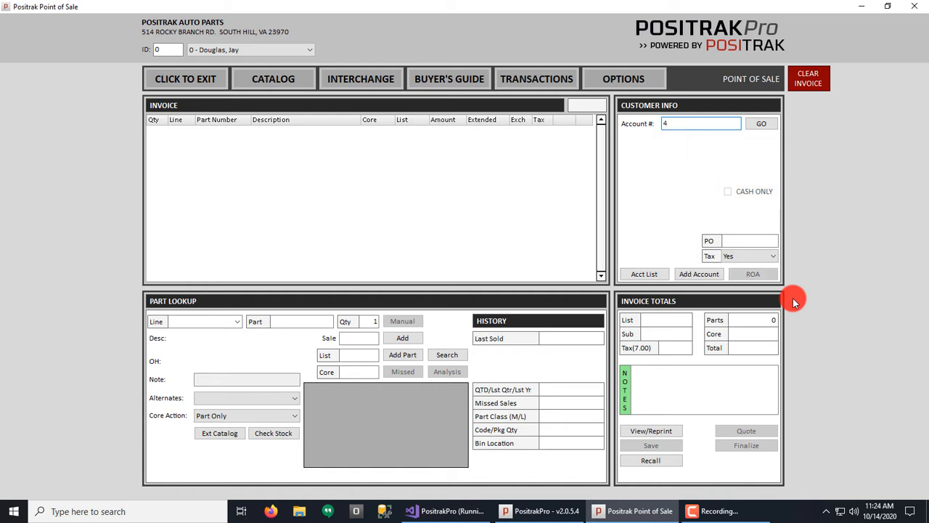
{"action": "key", "text": "Return"}
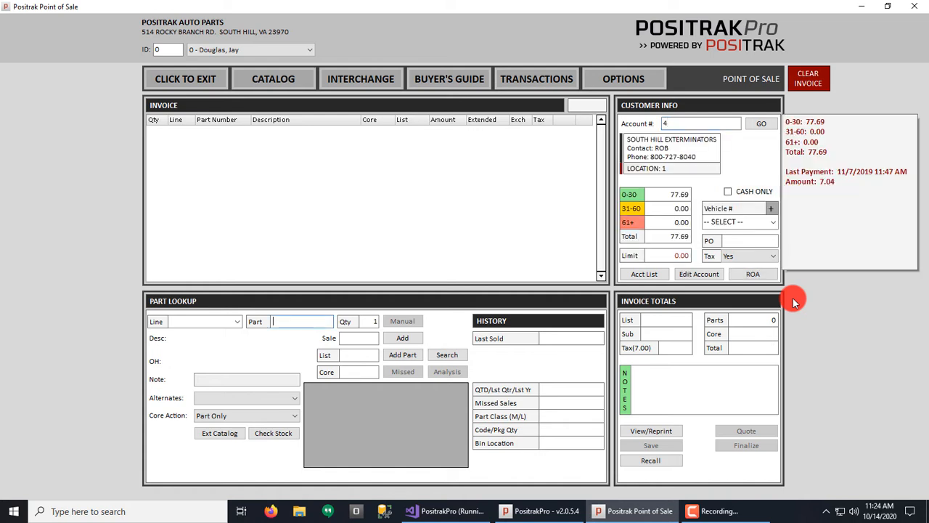
{"action": "left_click", "coordinate": [774, 221]}
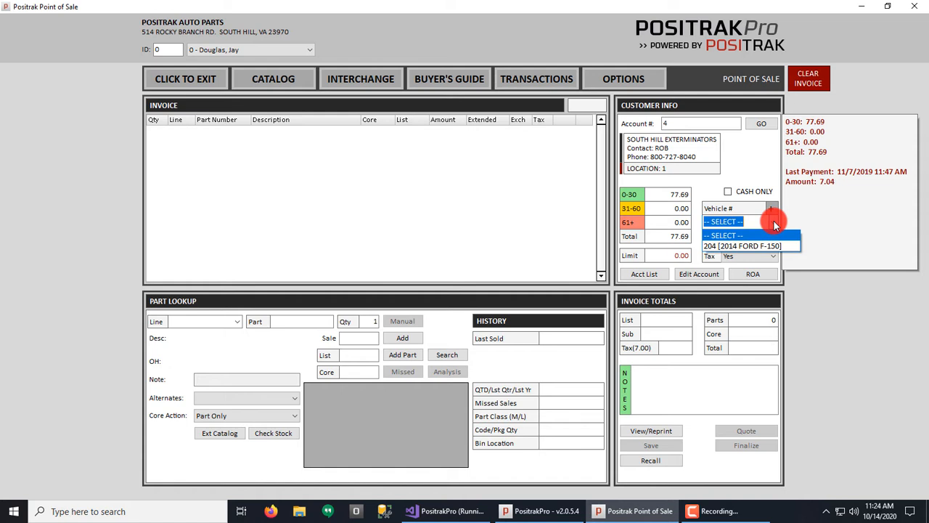
{"action": "left_click", "coordinate": [773, 222]}
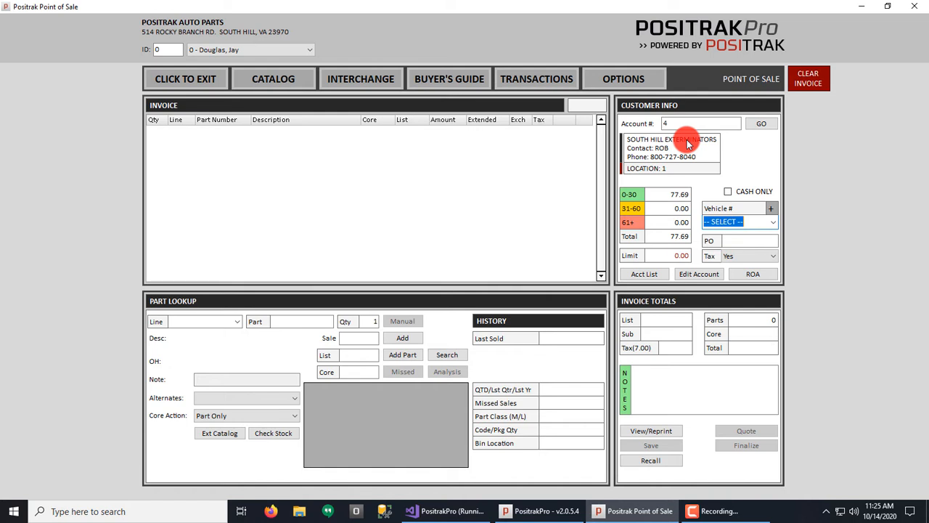
Step: View the form for adding a vehicle to the account and leave it without saving
{"action": "double_click", "coordinate": [771, 212]}
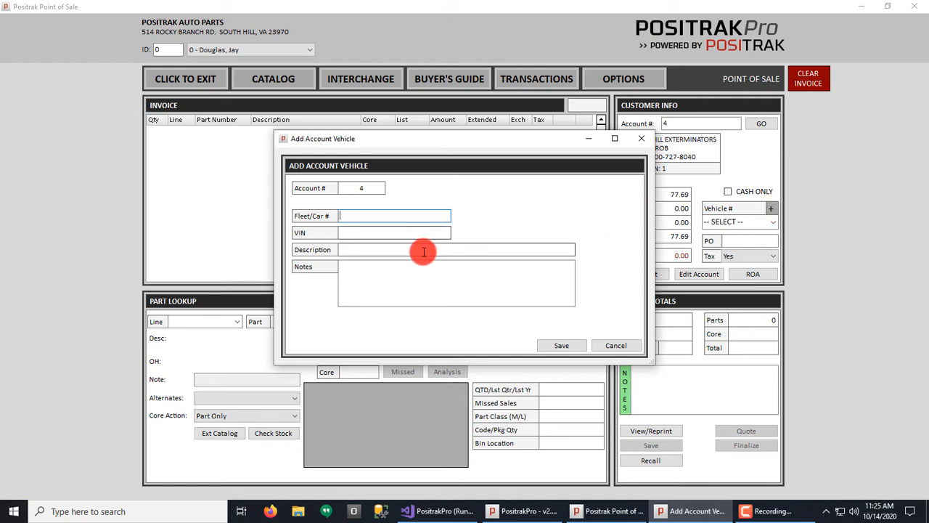
{"action": "left_click", "coordinate": [608, 346]}
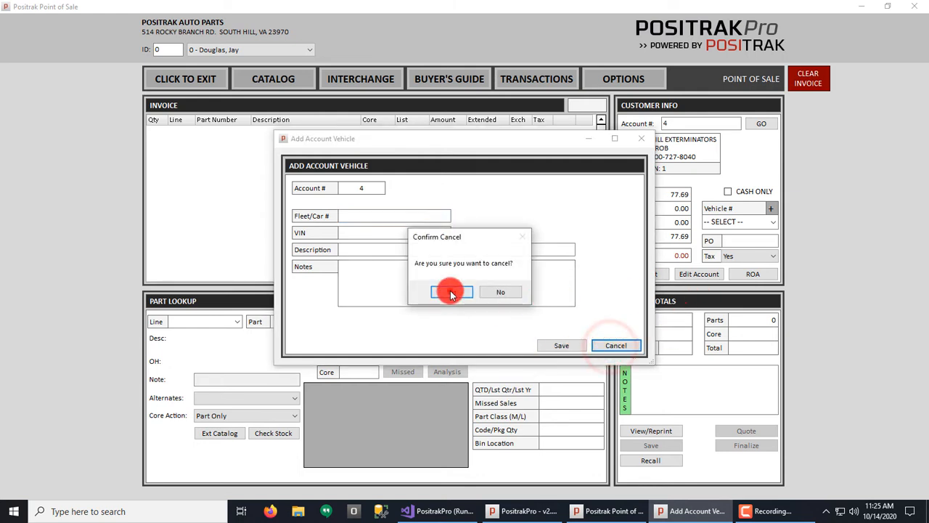
{"action": "left_click", "coordinate": [450, 292]}
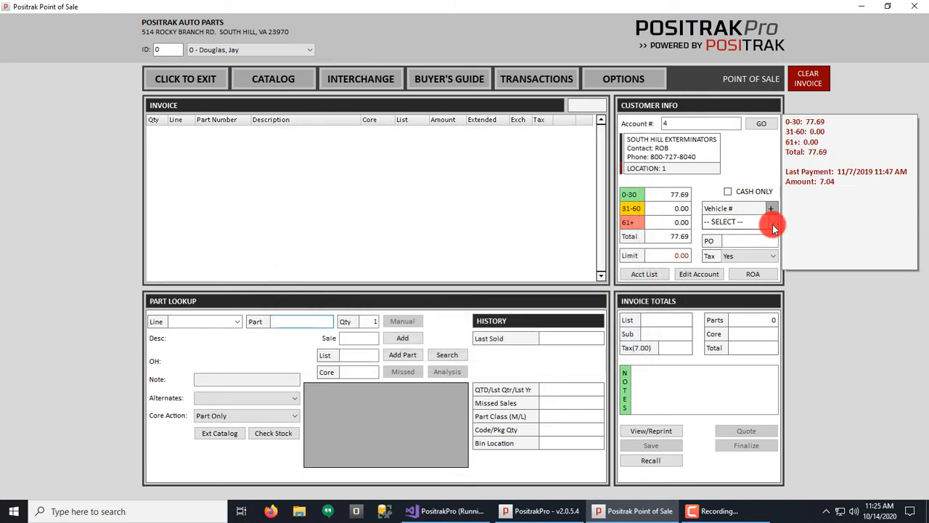
Step: Add one WIX 51515 oil filter to the invoice, and preview the ticket without a vehicle before cancelling it
{"action": "type", "text": "51515"}
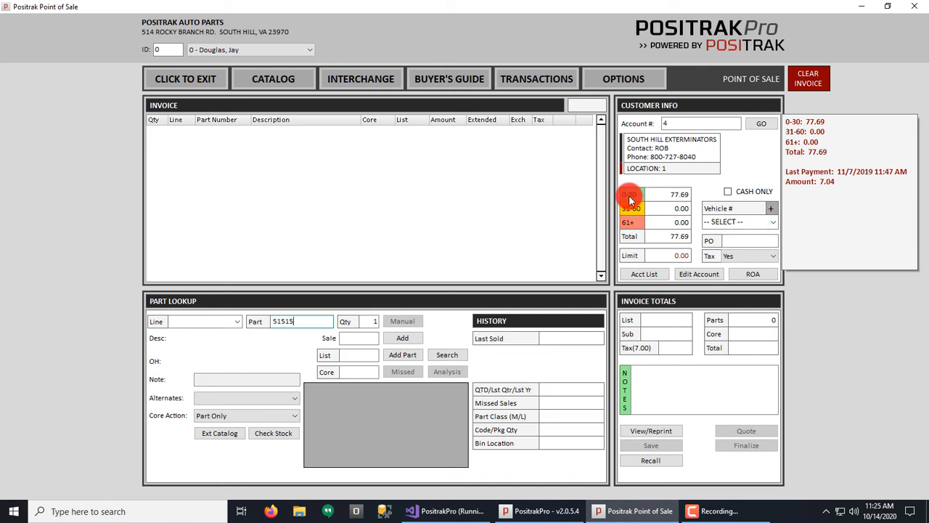
{"action": "key", "text": "Return"}
{"action": "key", "text": "Return"}
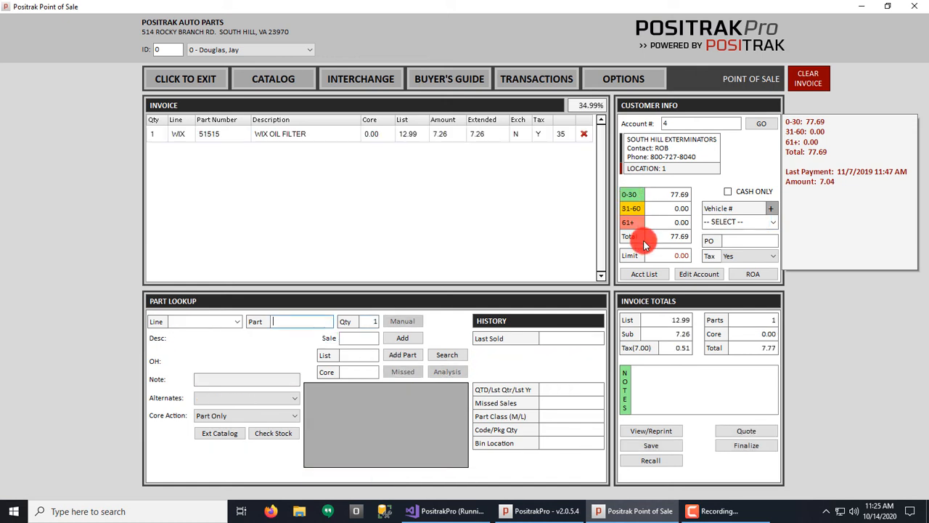
{"action": "left_click", "coordinate": [746, 445]}
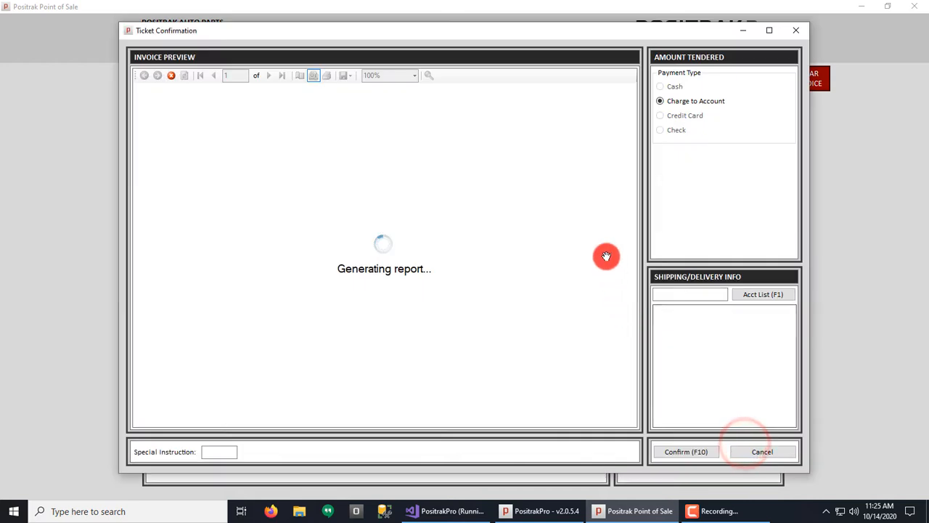
{"action": "left_click", "coordinate": [760, 453]}
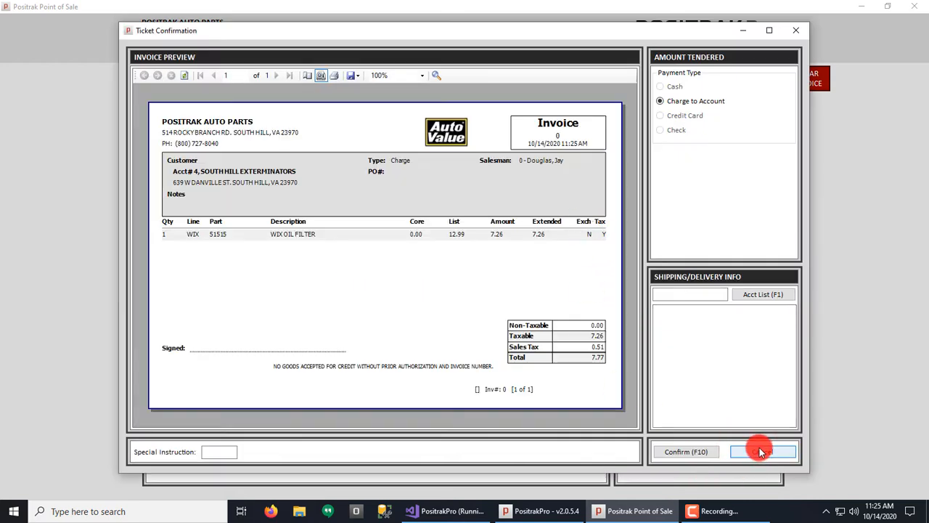
Step: Assign vehicle 204 [2014 FORD F-150] to the invoice, and preview the ticket before cancelling it
{"action": "left_click", "coordinate": [773, 222]}
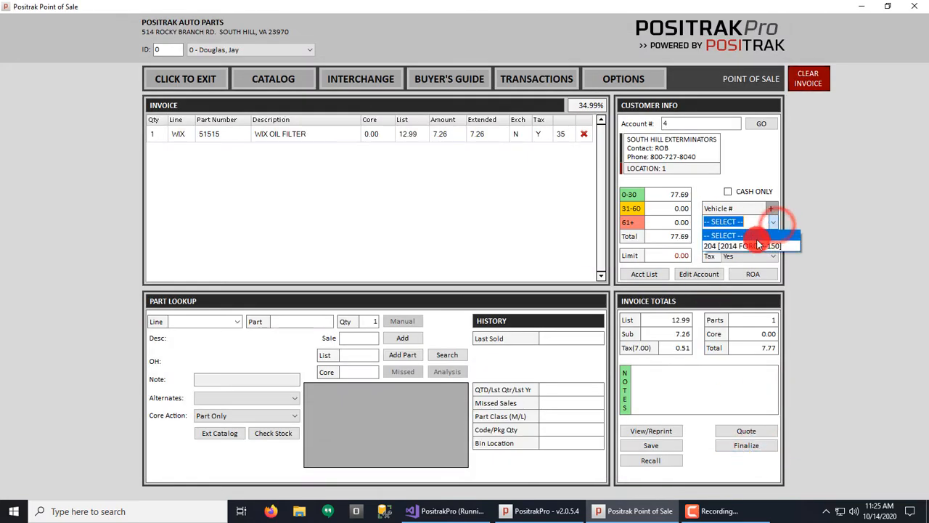
{"action": "left_click", "coordinate": [749, 245]}
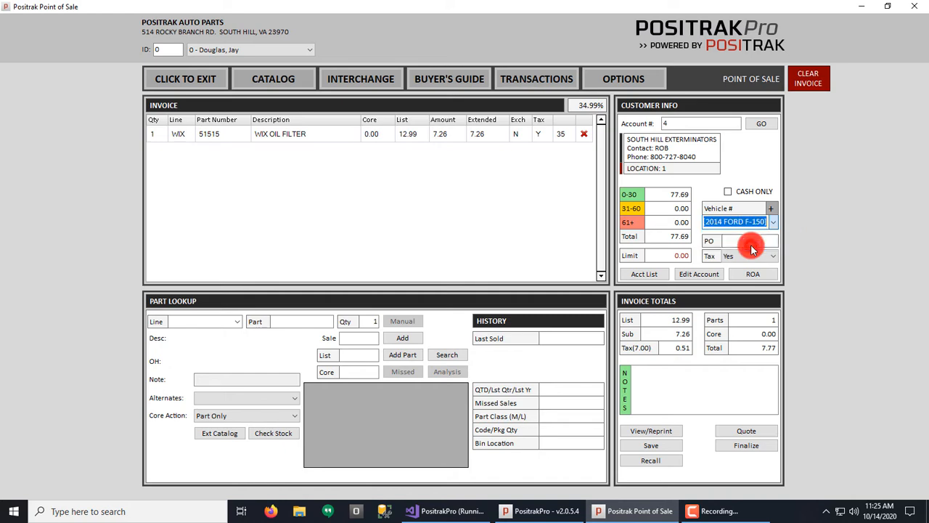
{"action": "left_click", "coordinate": [744, 444]}
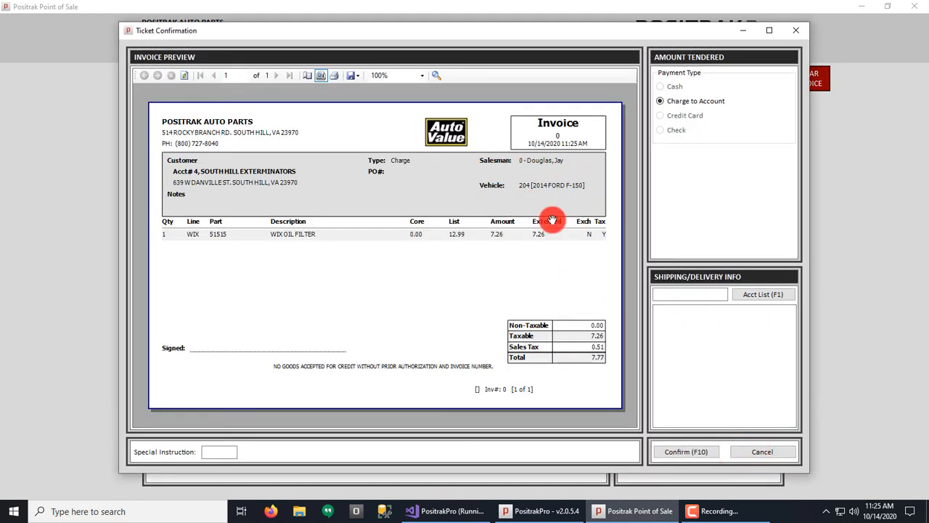
{"action": "left_click", "coordinate": [754, 452]}
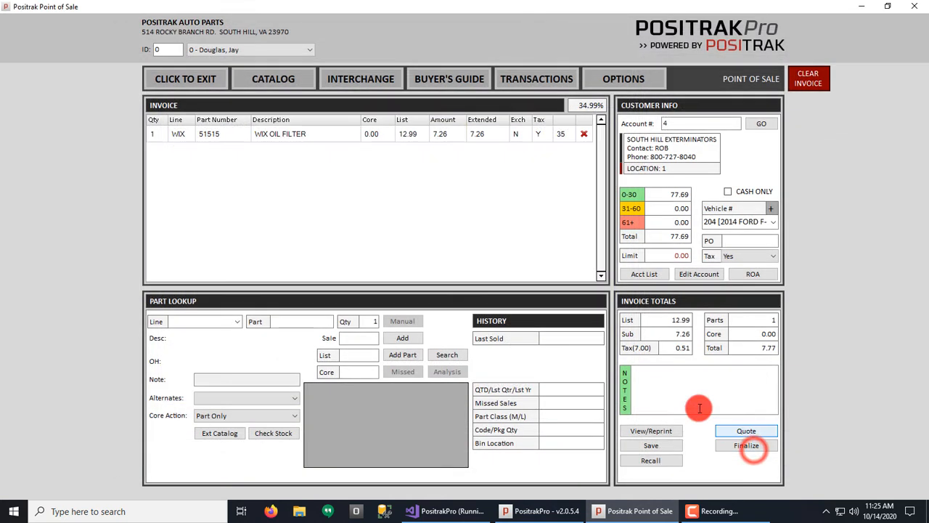
Step: Retrieve the South Hill Exterminators transaction history and examine the fleet vehicle assigned to each sold part
{"action": "left_click", "coordinate": [681, 124]}
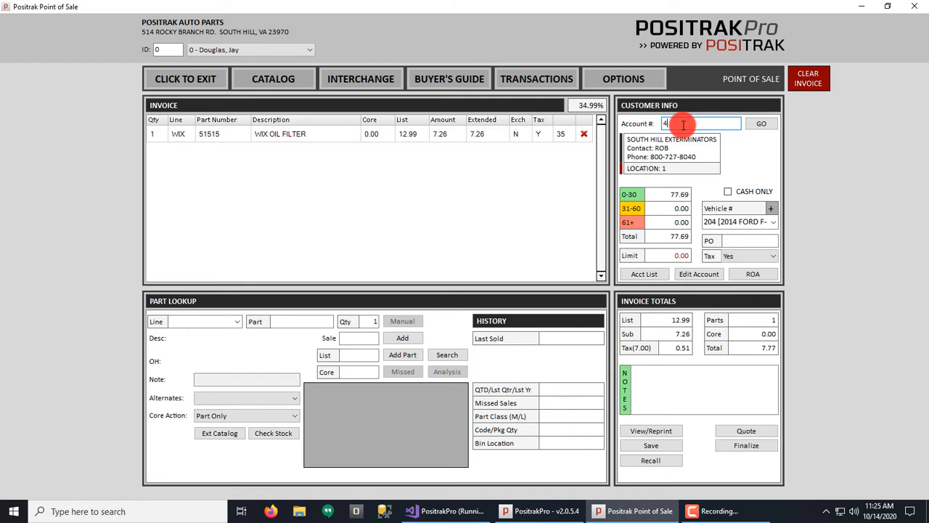
{"action": "type", "text": "H"}
{"action": "key", "text": "Return"}
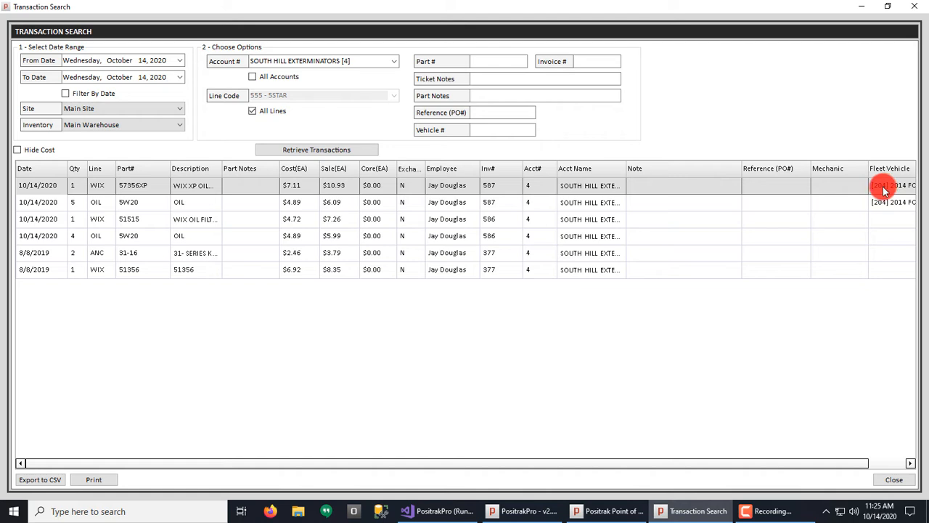
{"action": "left_click", "coordinate": [885, 204]}
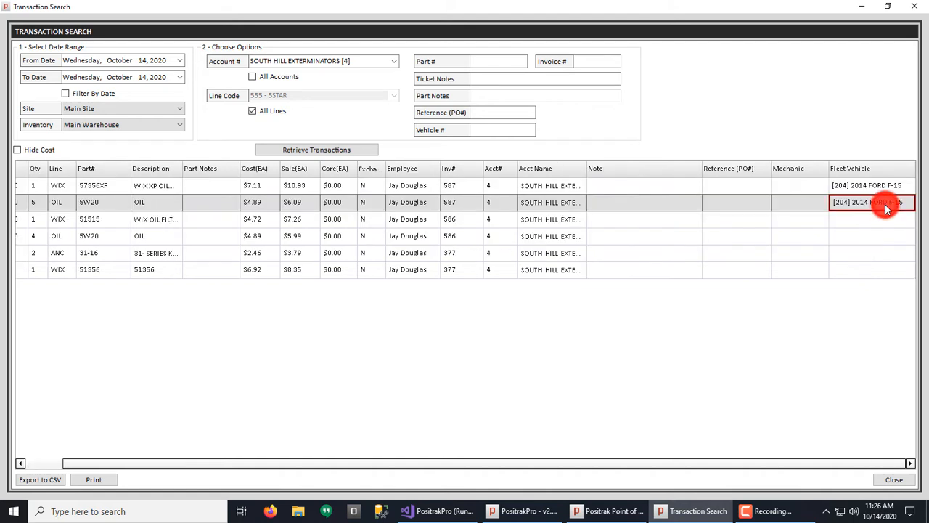
Step: Filter the account's transactions by vehicle 204, review the matching sales, and close the search and Point of Sale
{"action": "left_click", "coordinate": [491, 130]}
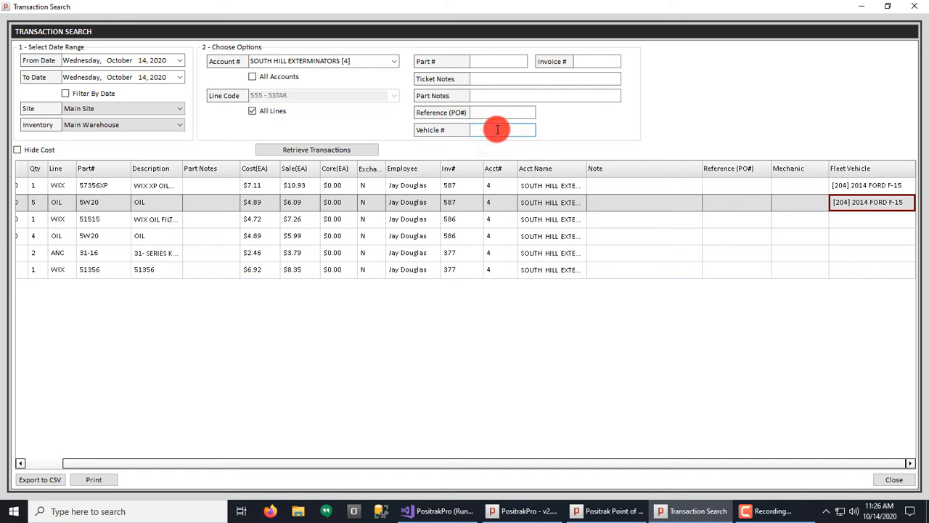
{"action": "type", "text": "204"}
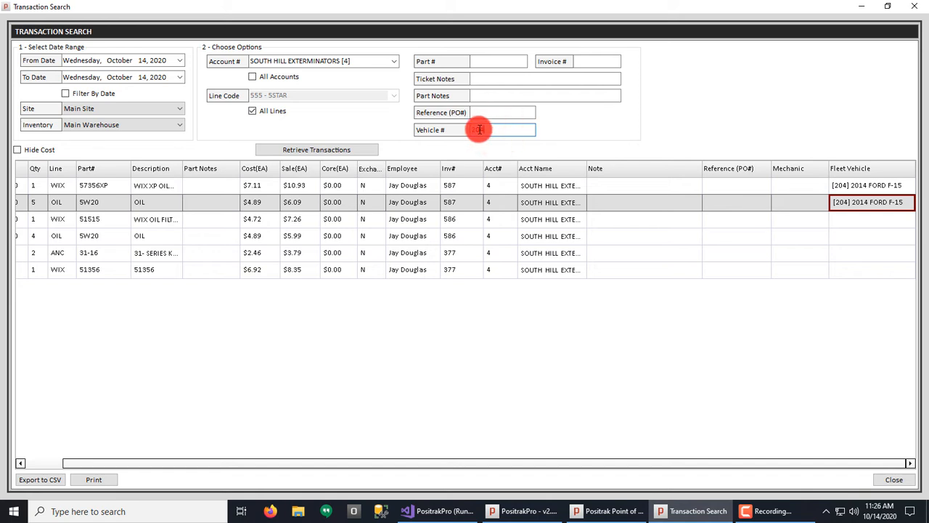
{"action": "left_click", "coordinate": [332, 149]}
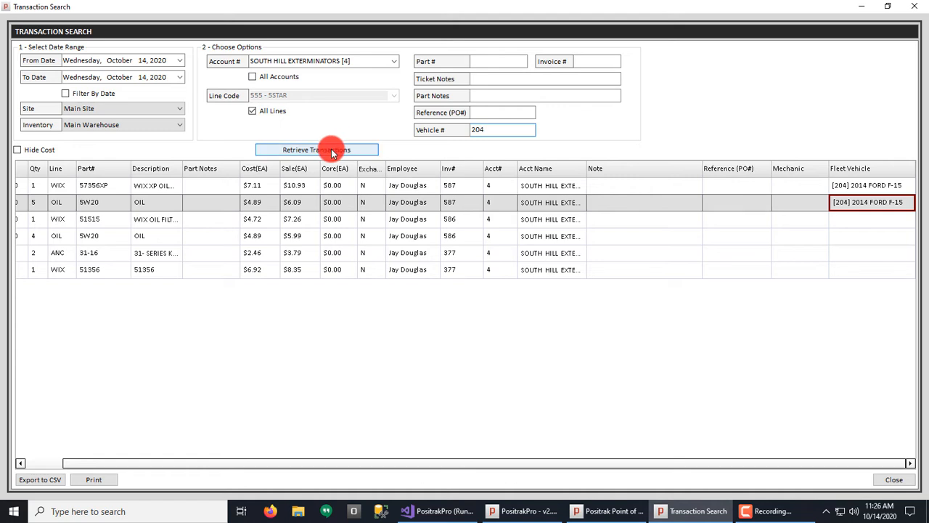
{"action": "left_click", "coordinate": [890, 185]}
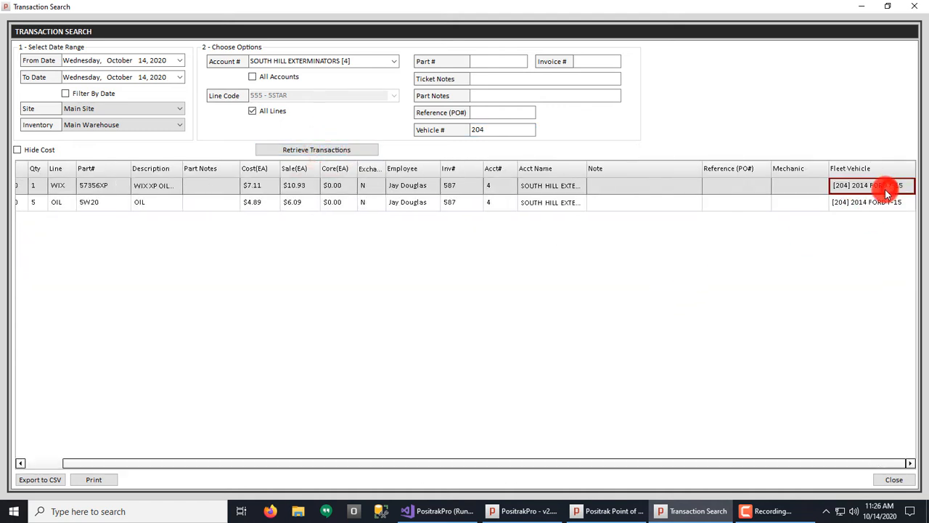
{"action": "left_click", "coordinate": [897, 482]}
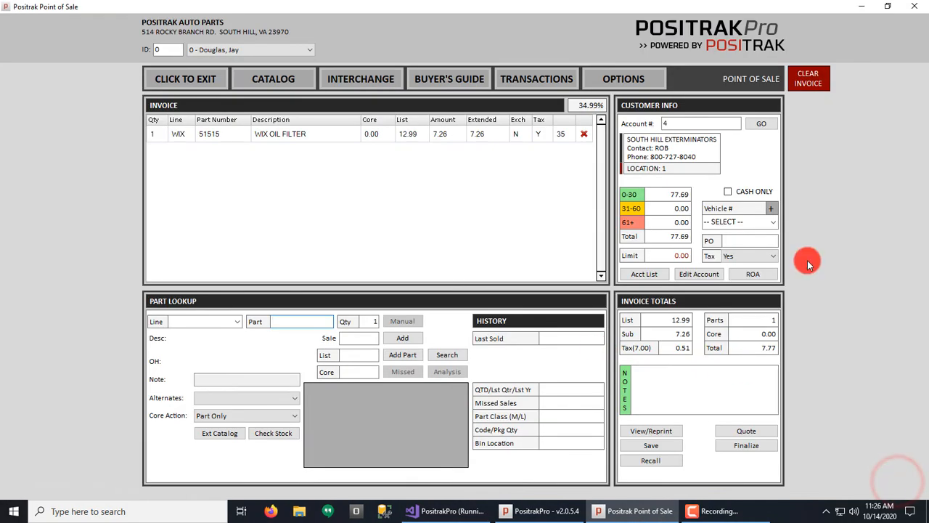
{"action": "left_click", "coordinate": [916, 8]}
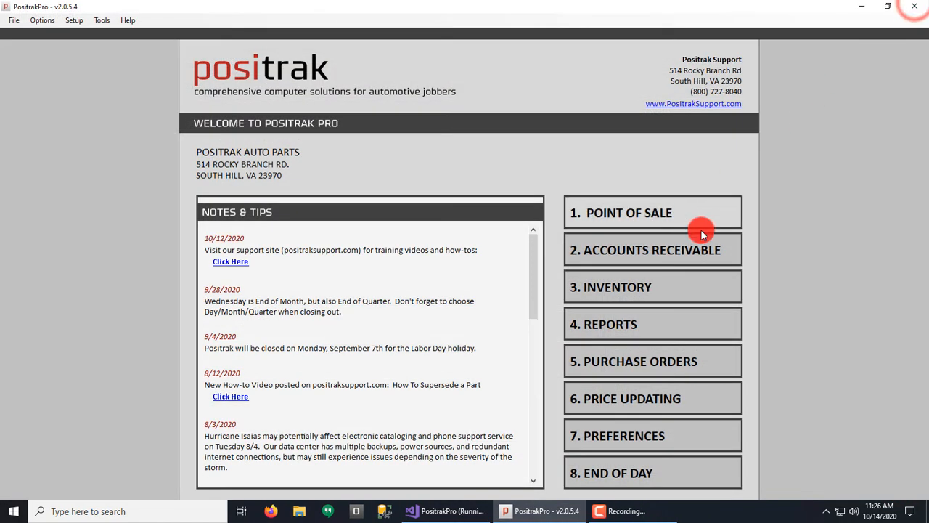
Step: Open Inventory and look up part 24030
{"action": "left_click", "coordinate": [651, 294]}
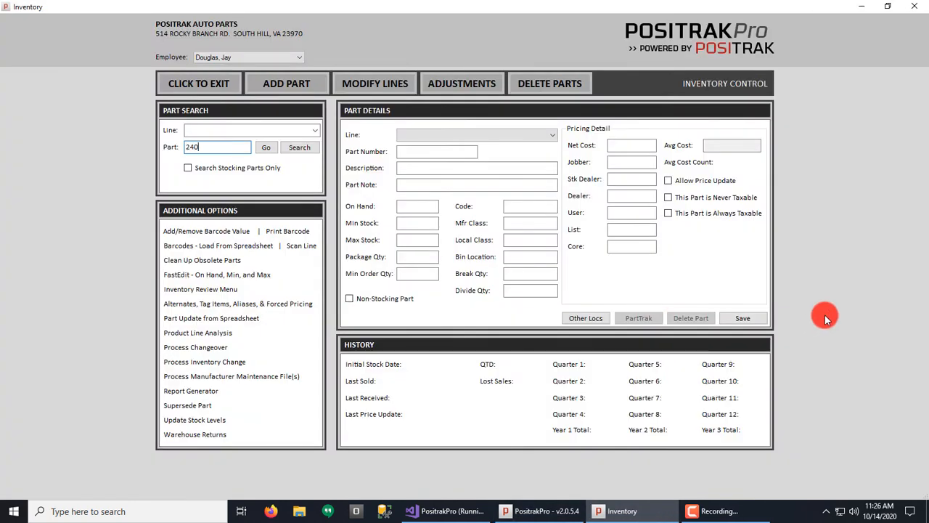
{"action": "type", "text": "2402"}
{"action": "type", "text": "0"}
{"action": "key", "text": "Return"}
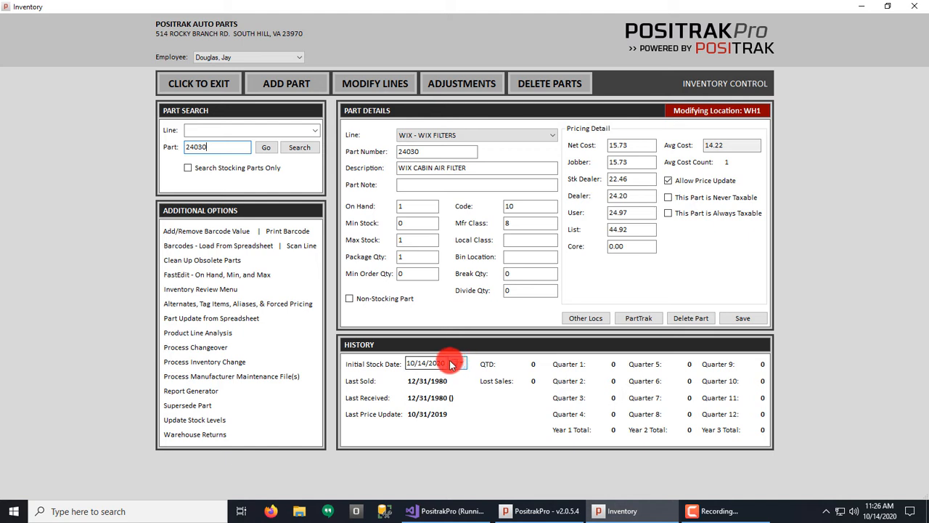
Step: Examine the part's on-hand quantity and Initial Stock Date calendar without changing them, and exit Inventory
{"action": "left_click", "coordinate": [408, 206]}
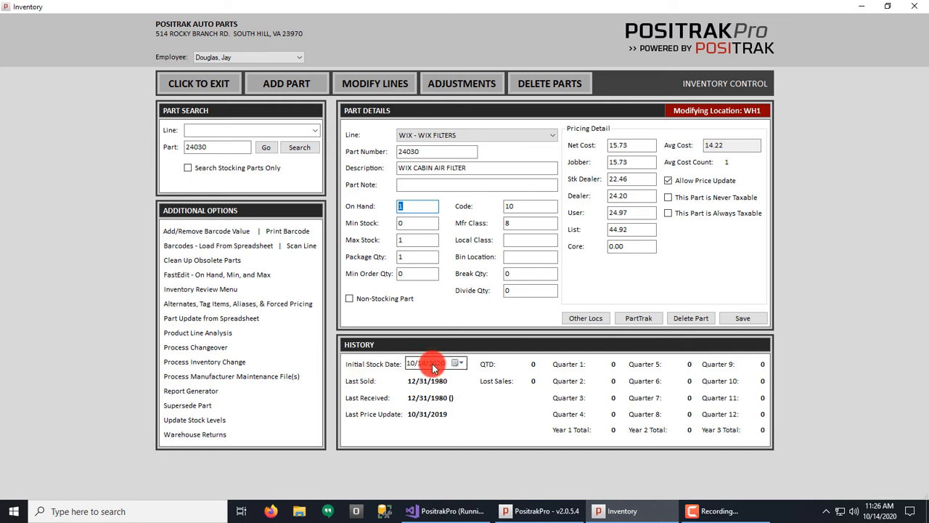
{"action": "left_click", "coordinate": [458, 363]}
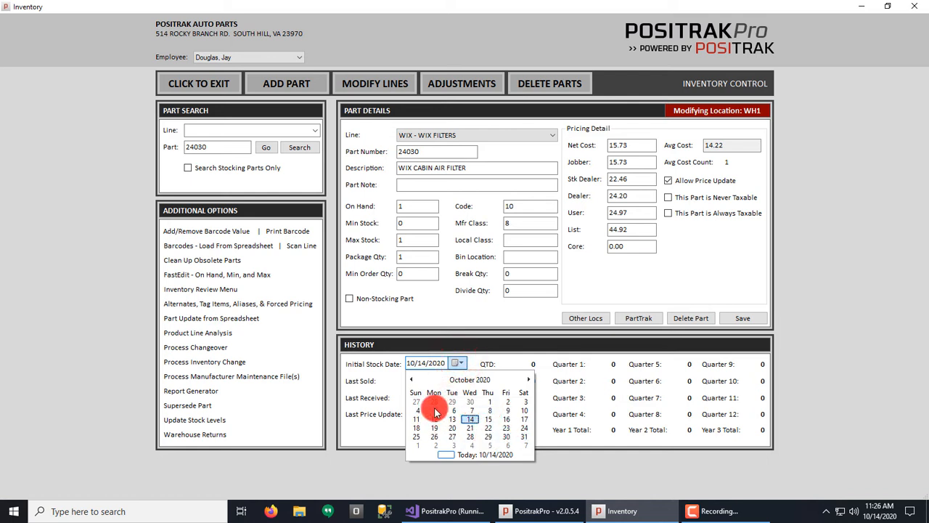
{"action": "left_click", "coordinate": [473, 360]}
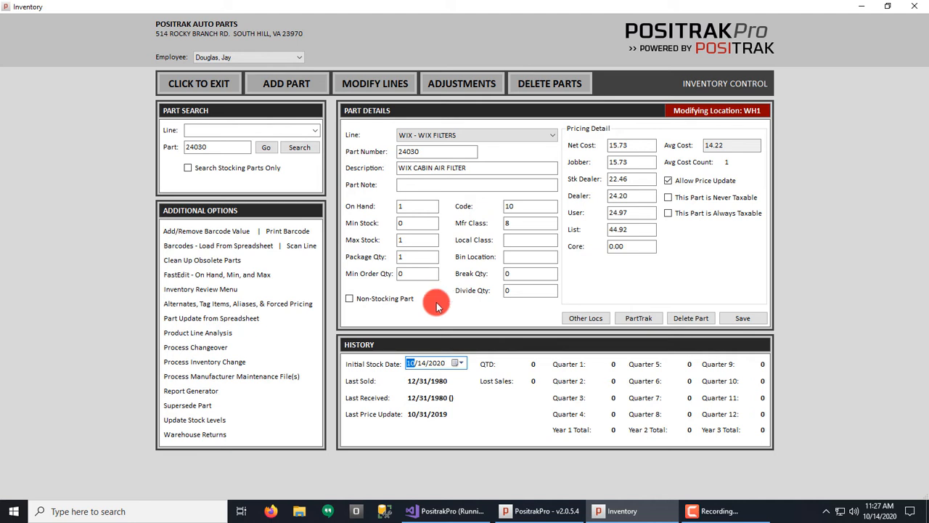
{"action": "left_click", "coordinate": [210, 89]}
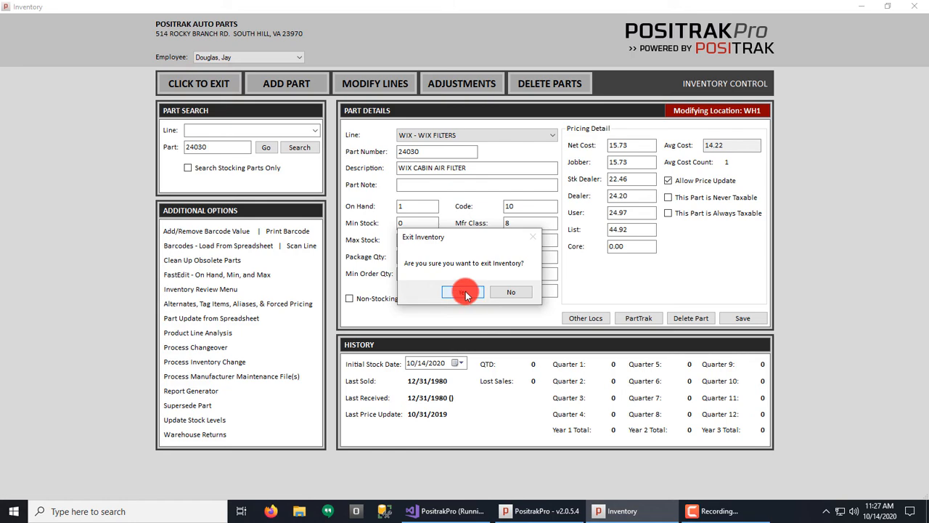
{"action": "left_click", "coordinate": [465, 291]}
Step: Generate a Zero Sales Report for the WIX - WIX FILTERS line from the report generator
{"action": "left_click", "coordinate": [602, 324]}
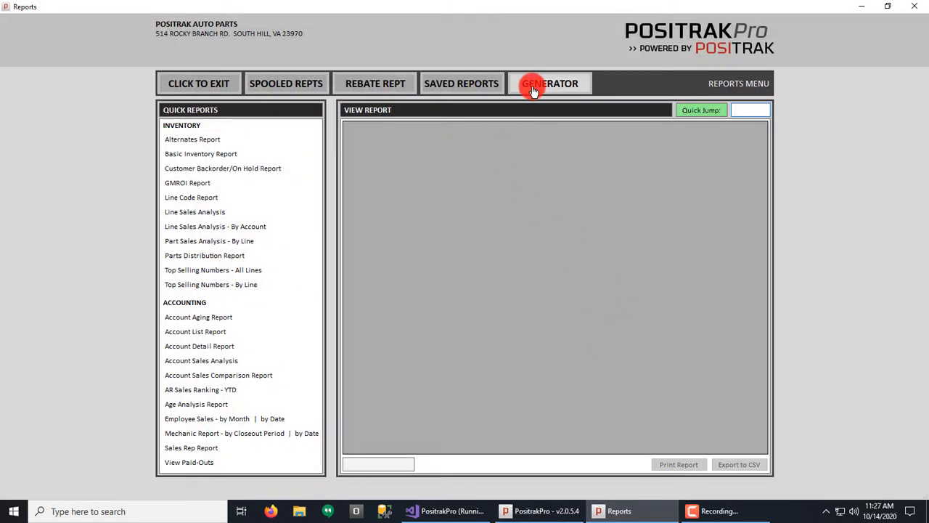
{"action": "left_click", "coordinate": [531, 86]}
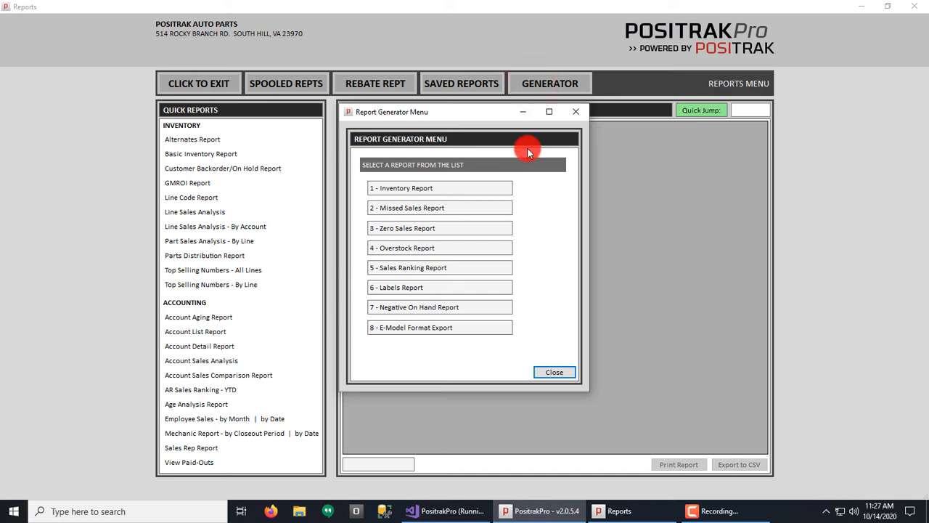
{"action": "left_click", "coordinate": [411, 229]}
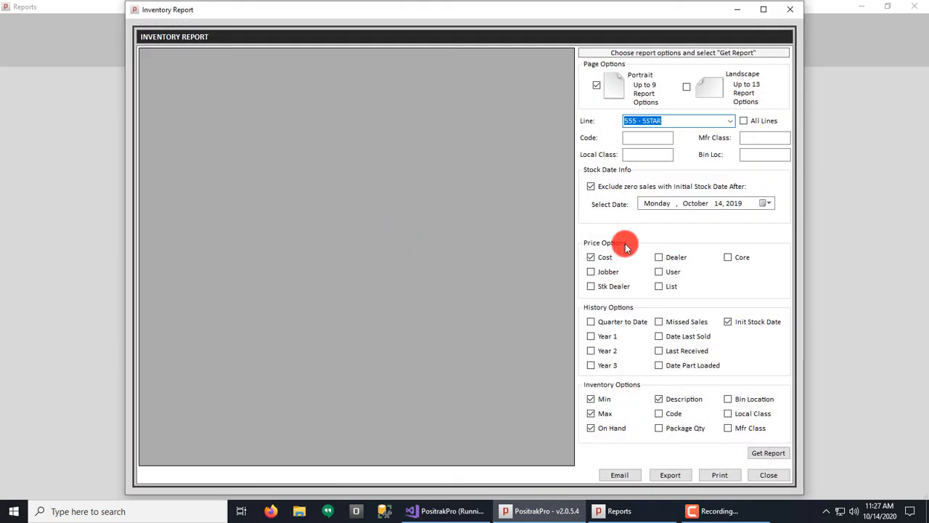
{"action": "type", "text": "W"}
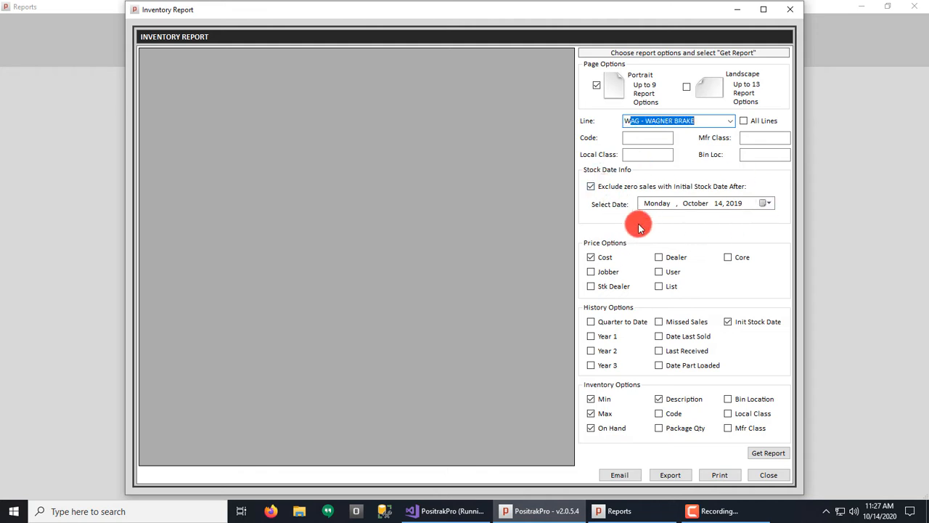
{"action": "type", "text": "IX - WIX FILTERS"}
{"action": "key", "text": "Tab"}
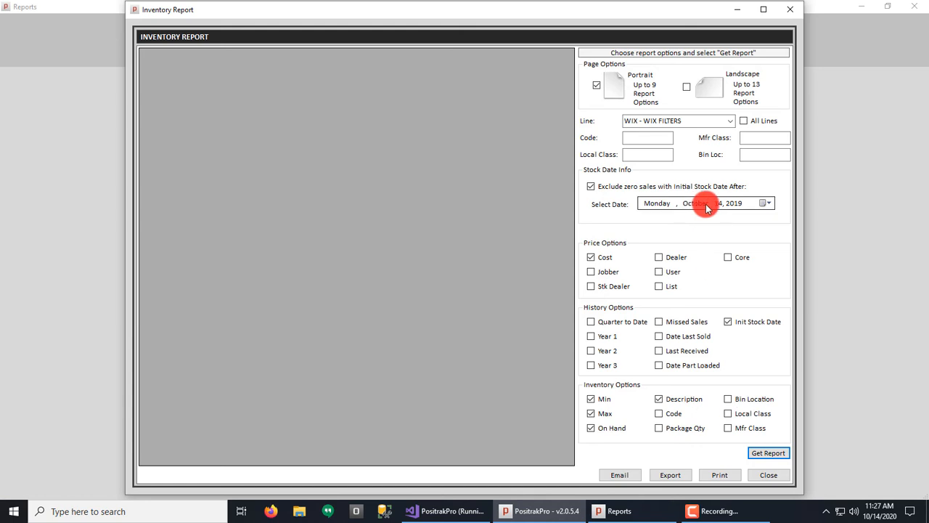
{"action": "left_click", "coordinate": [768, 452]}
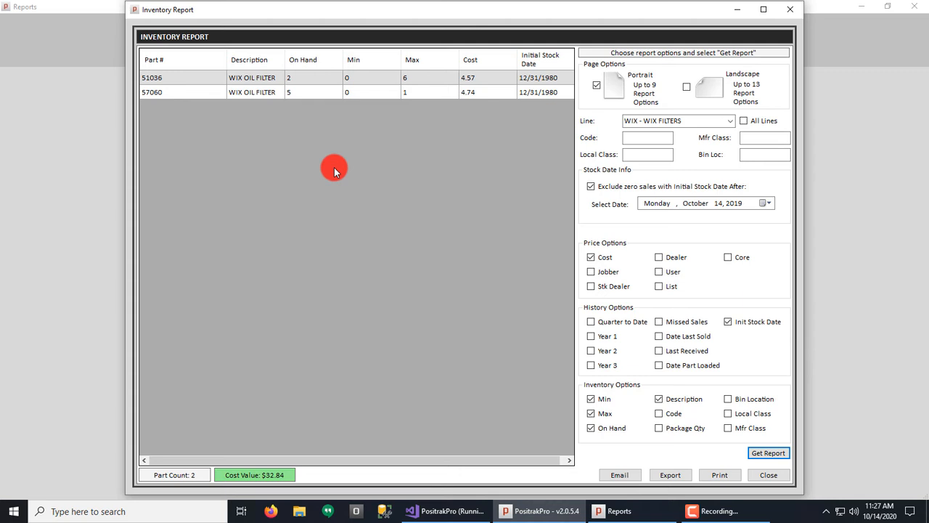
Step: Rerun the report without the initial stock date exclusion and examine the Initial Stock Date of part 24030
{"action": "left_click", "coordinate": [596, 186]}
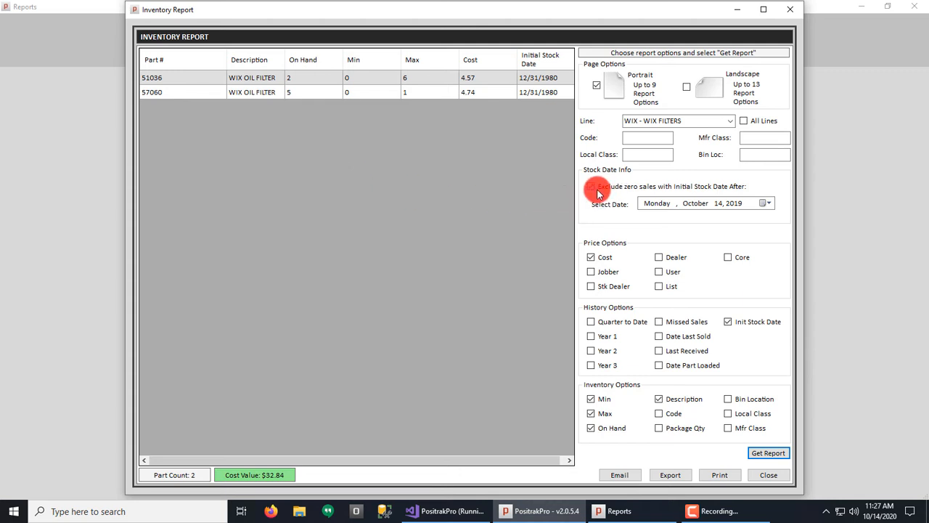
{"action": "left_click", "coordinate": [774, 453]}
{"action": "left_click", "coordinate": [153, 78]}
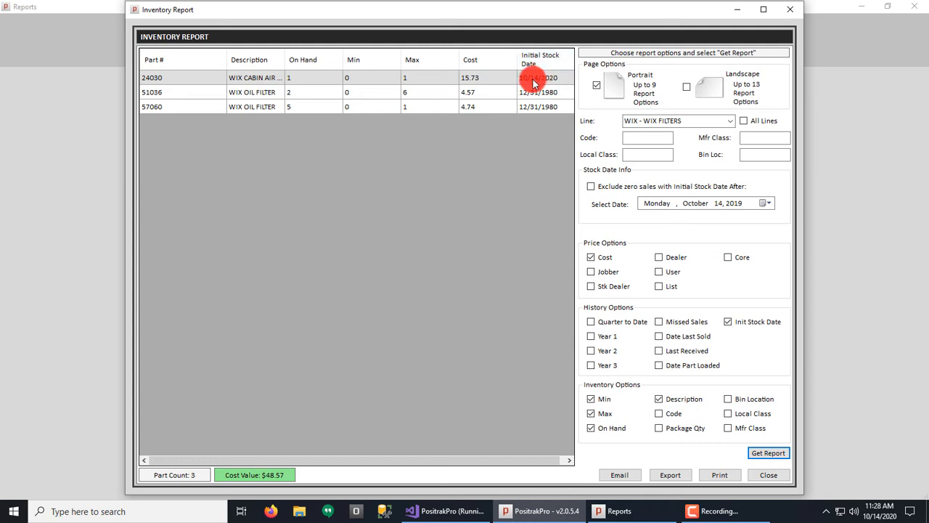
Step: Rerun the report excluding zero sales with Initial Stock Date after October 14, 2019, and close it without creating a warehouse return
{"action": "left_click", "coordinate": [631, 188]}
{"action": "left_click", "coordinate": [768, 453]}
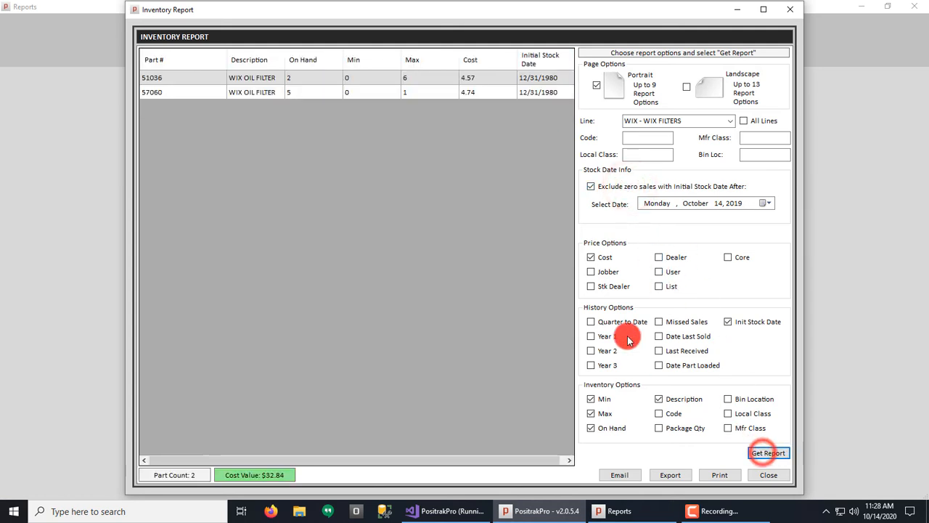
{"action": "left_click", "coordinate": [775, 473]}
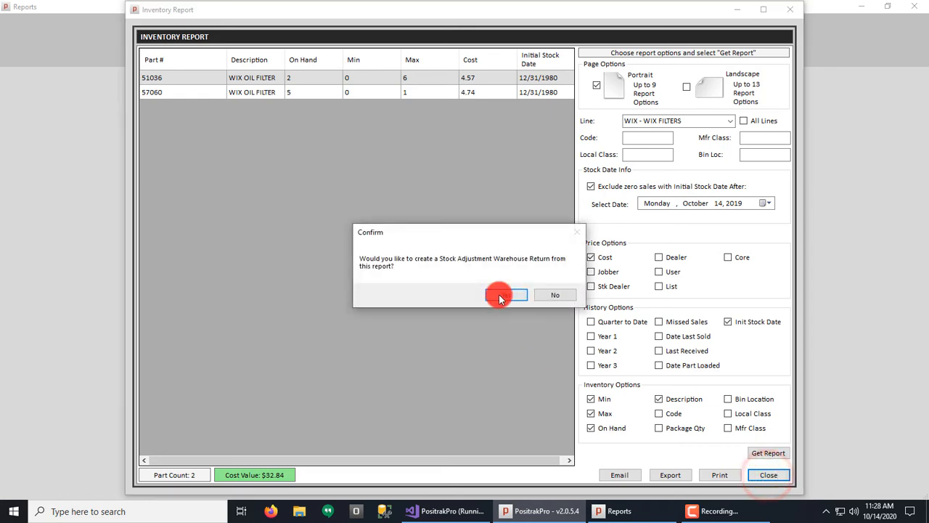
{"action": "left_click", "coordinate": [553, 295]}
{"action": "left_click", "coordinate": [555, 370]}
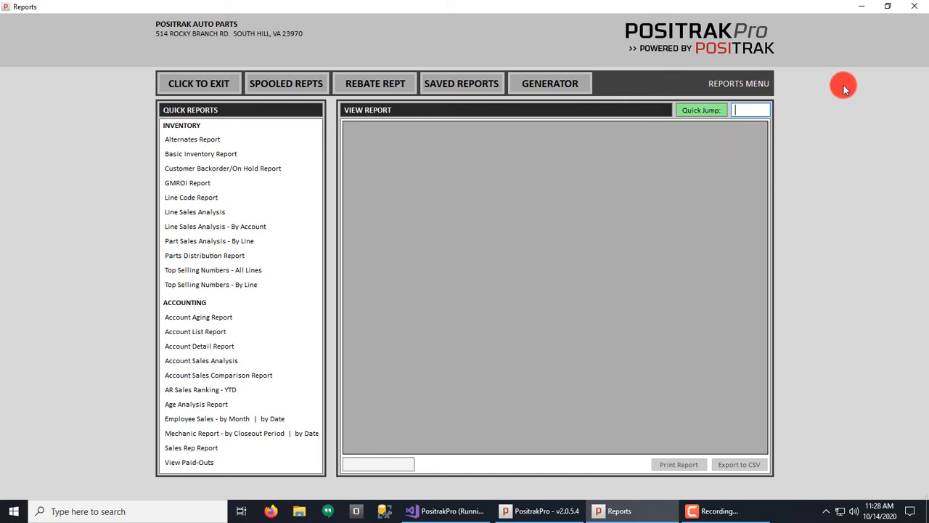
Step: Reopen Reports and display the Basic Inventory Report for the WIX line using Quick Jump
{"action": "left_click", "coordinate": [914, 5]}
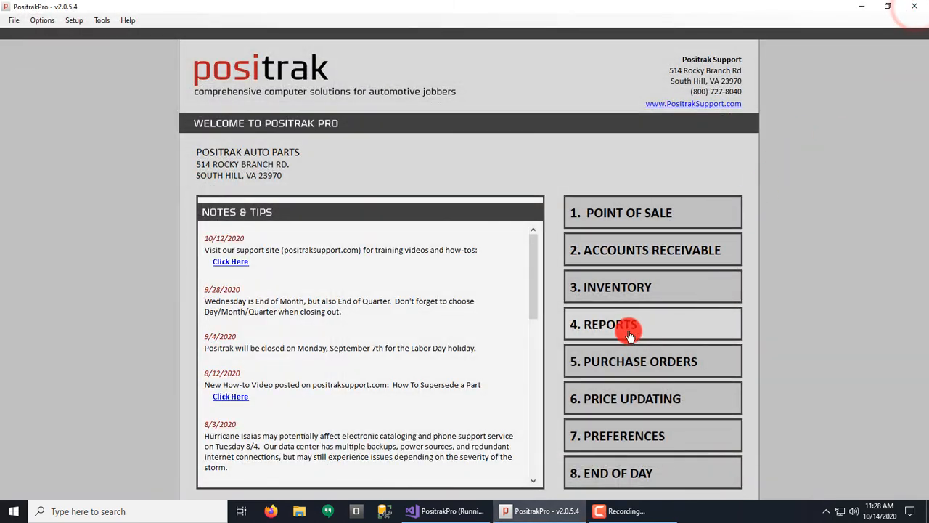
{"action": "left_click", "coordinate": [596, 325]}
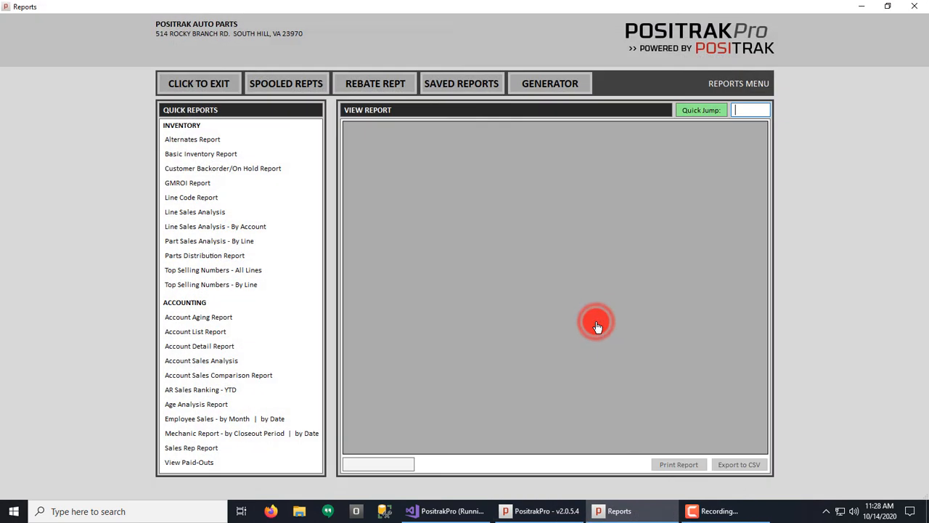
{"action": "type", "text": "WIX"}
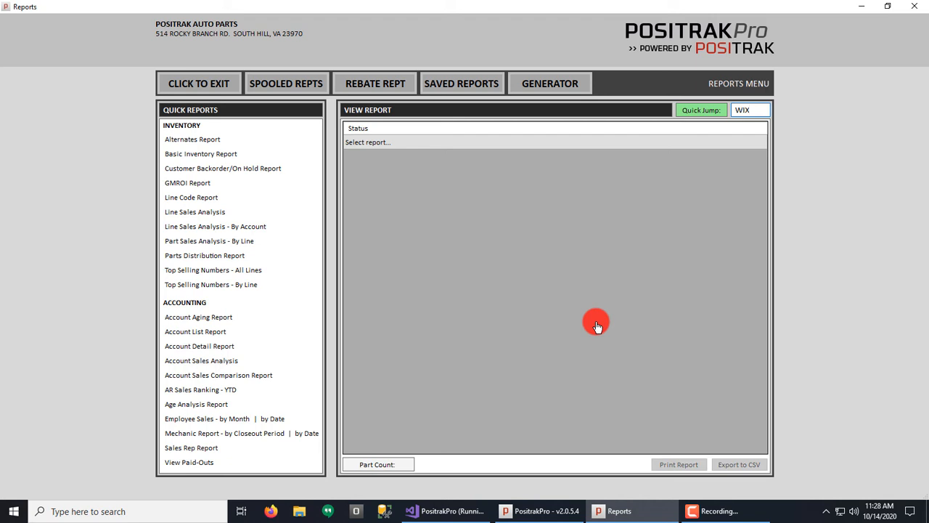
{"action": "key", "text": "Return"}
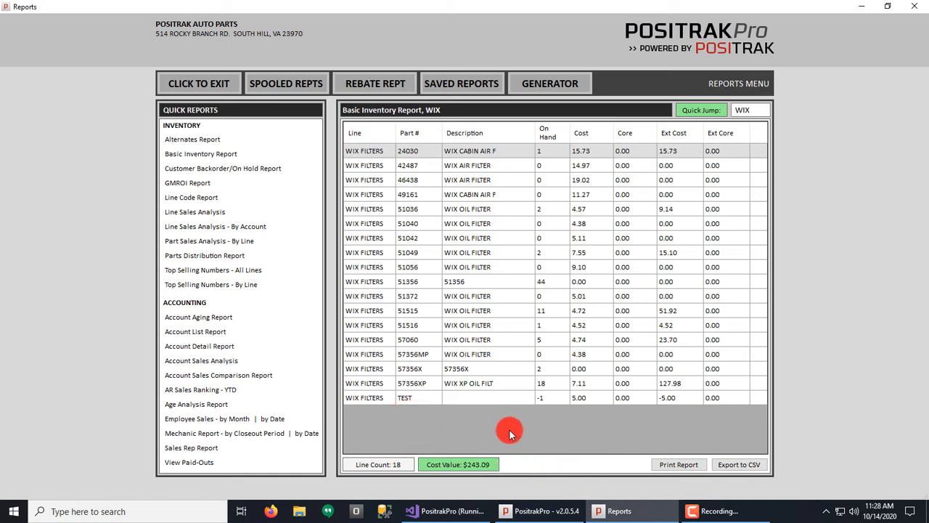
Step: Generate the Inventory Report for stocking numbers in the WIX - WIX FILTERS line, review it, and close it
{"action": "left_click", "coordinate": [548, 85]}
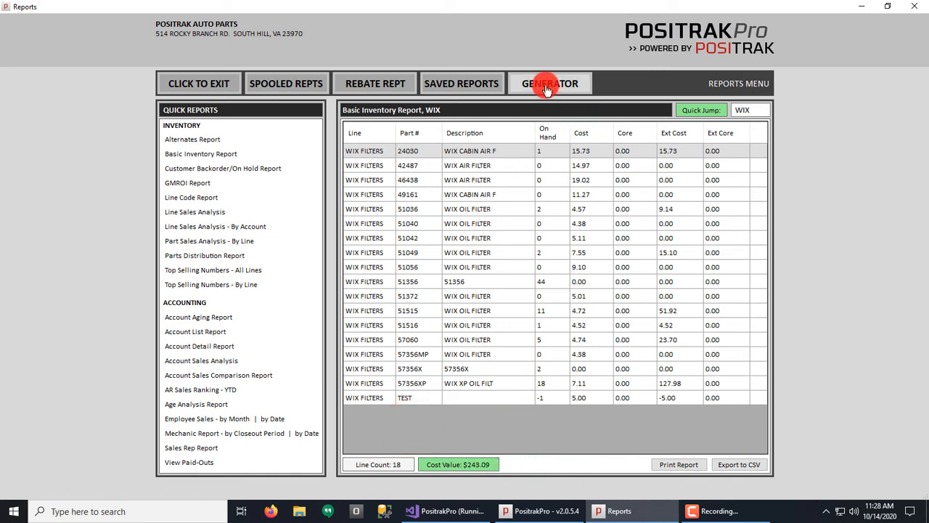
{"action": "left_click", "coordinate": [425, 182]}
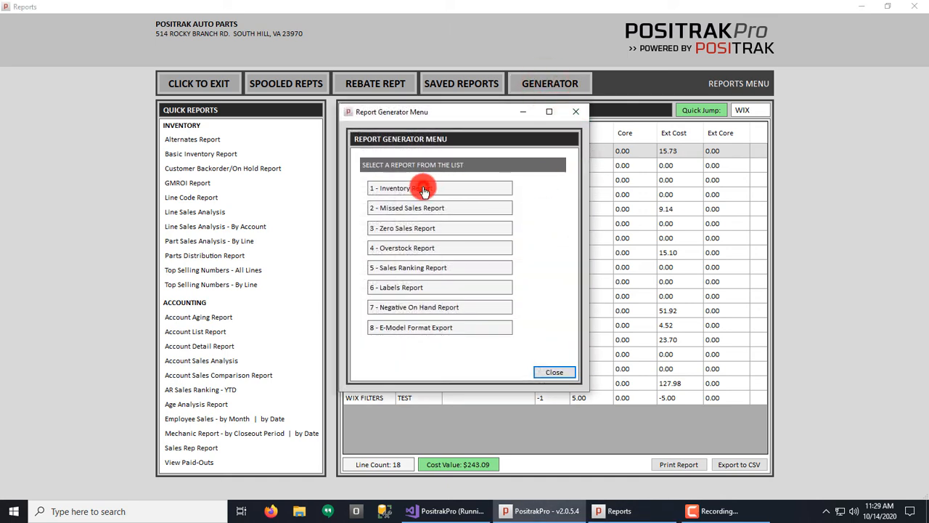
{"action": "type", "text": "wix"}
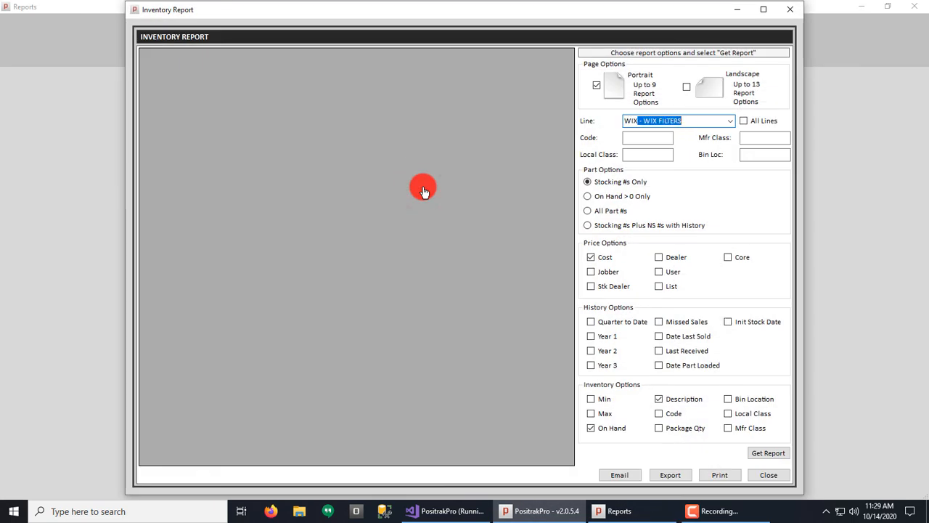
{"action": "key", "text": "Tab"}
{"action": "key", "text": "Return"}
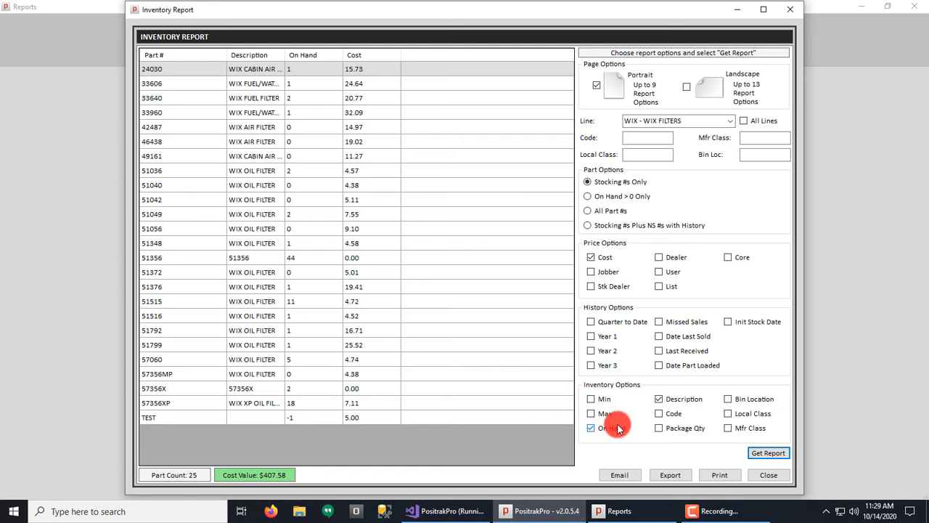
{"action": "left_click", "coordinate": [769, 476]}
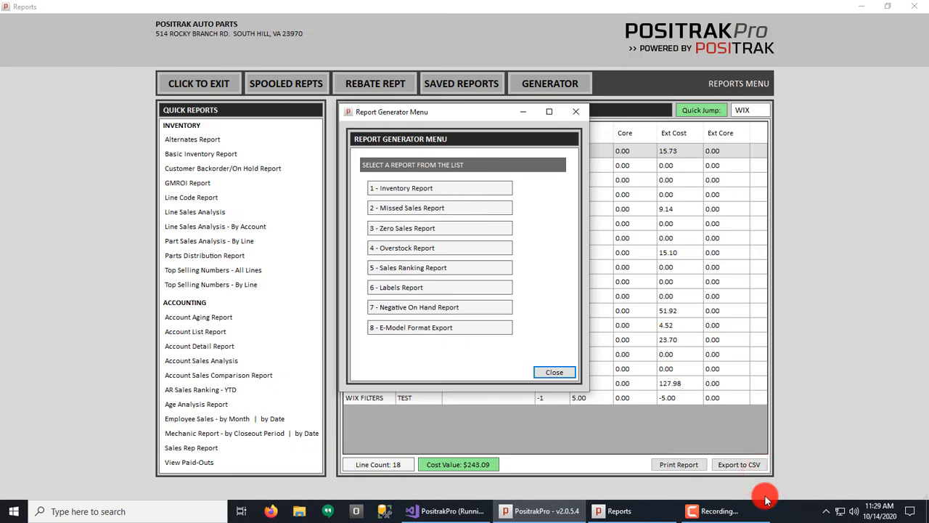
Step: Close Reports and generate a purchase order At/Below Min to Max for all lines from PRIMARY VENDOR
{"action": "left_click", "coordinate": [562, 372]}
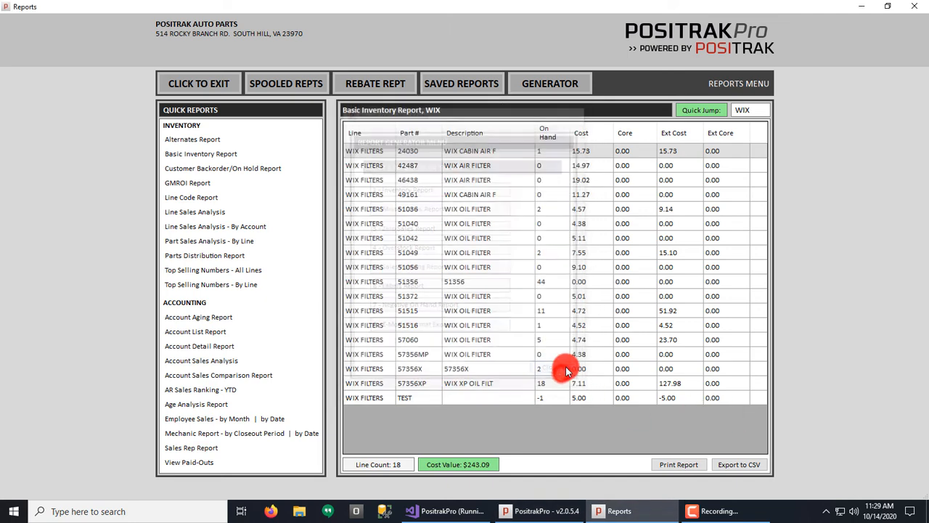
{"action": "left_click", "coordinate": [916, 9]}
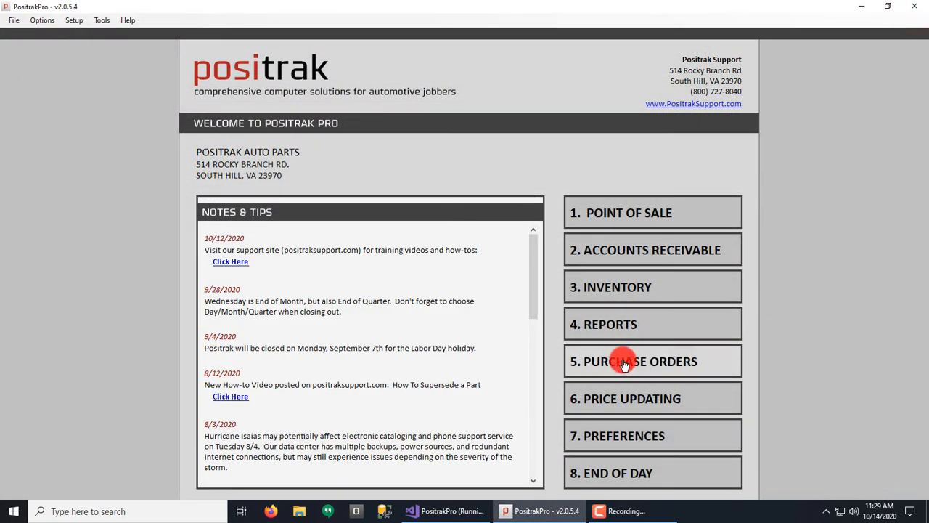
{"action": "left_click", "coordinate": [624, 365]}
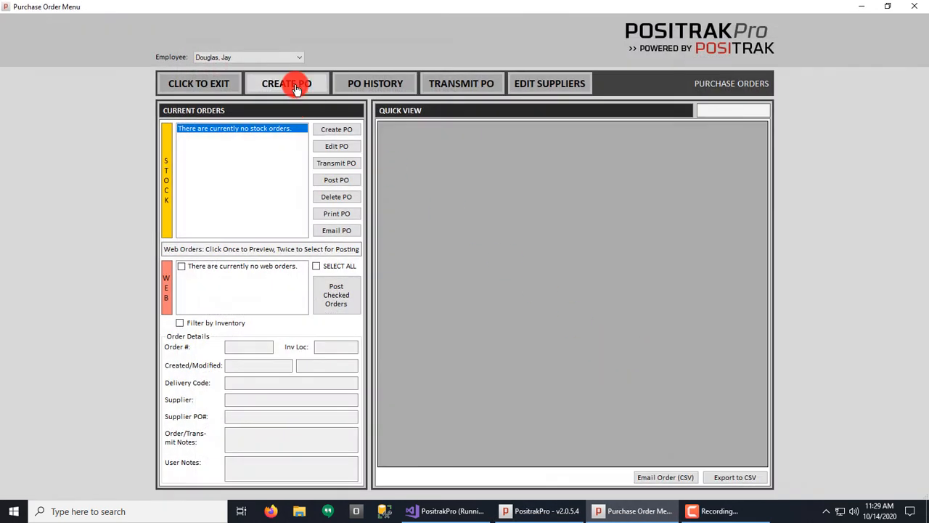
{"action": "left_click", "coordinate": [295, 86]}
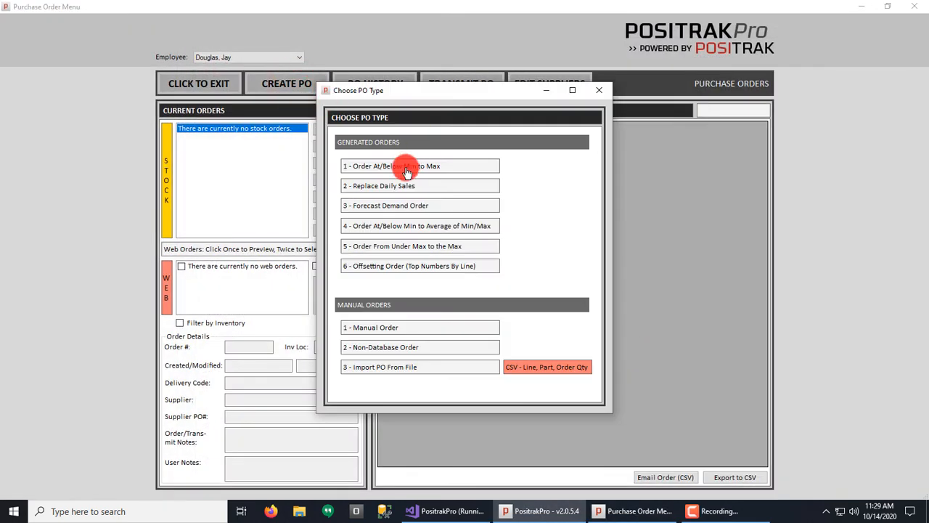
{"action": "left_click", "coordinate": [406, 169]}
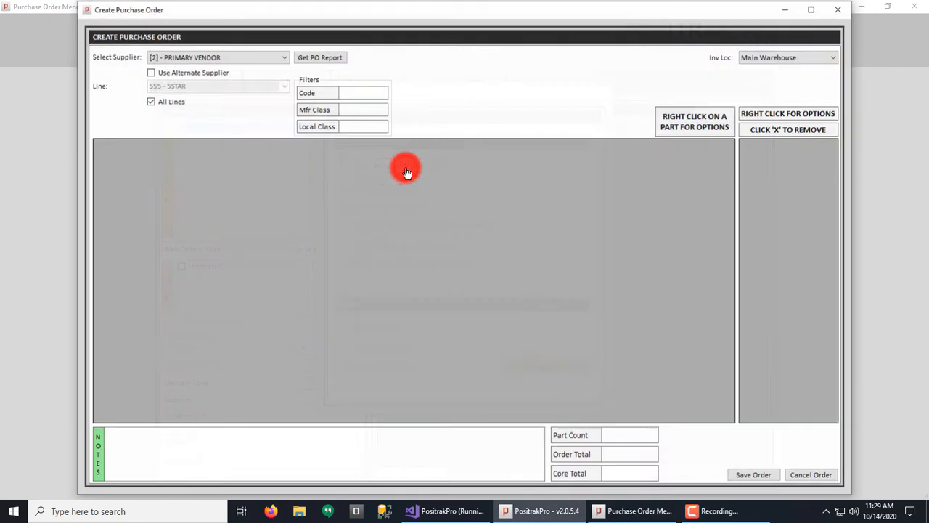
{"action": "left_click", "coordinate": [330, 60]}
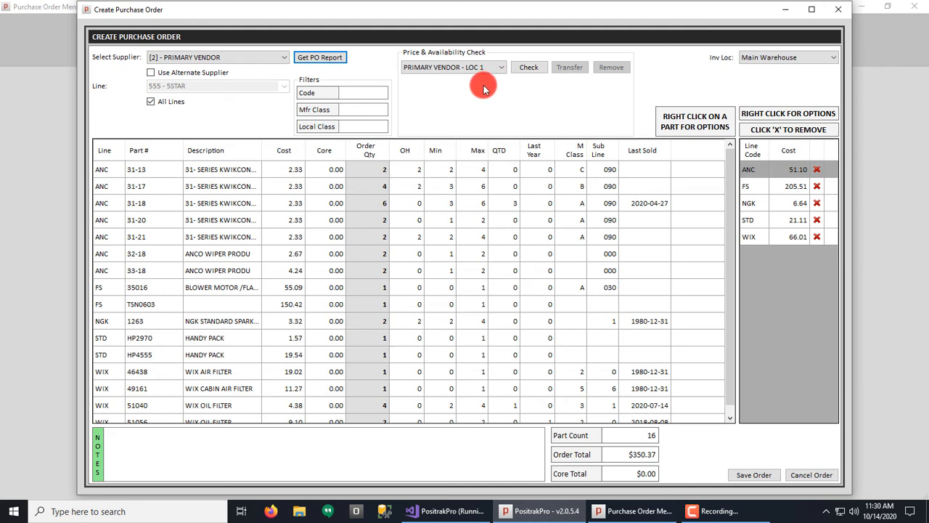
Step: Run a price and availability check on the order against PRIMARY VENDOR - LOC 1
{"action": "left_click", "coordinate": [476, 67]}
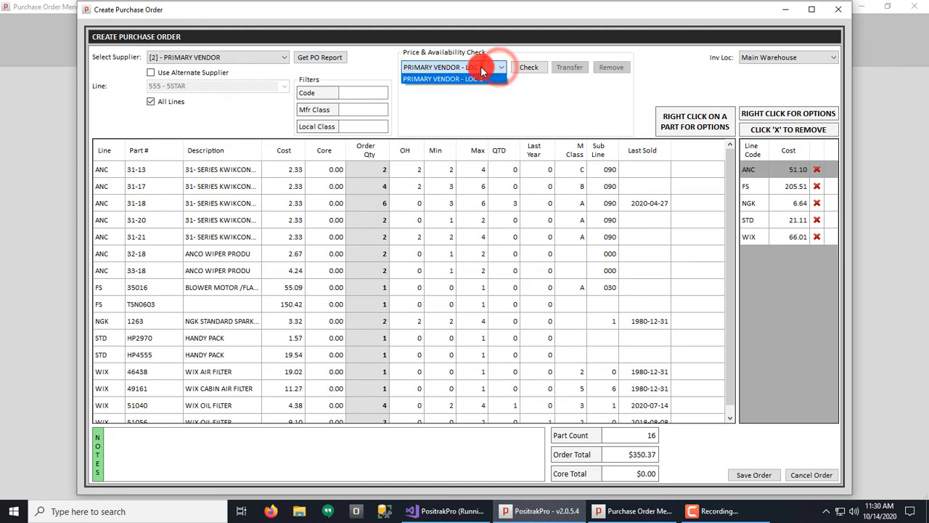
{"action": "left_click", "coordinate": [479, 67]}
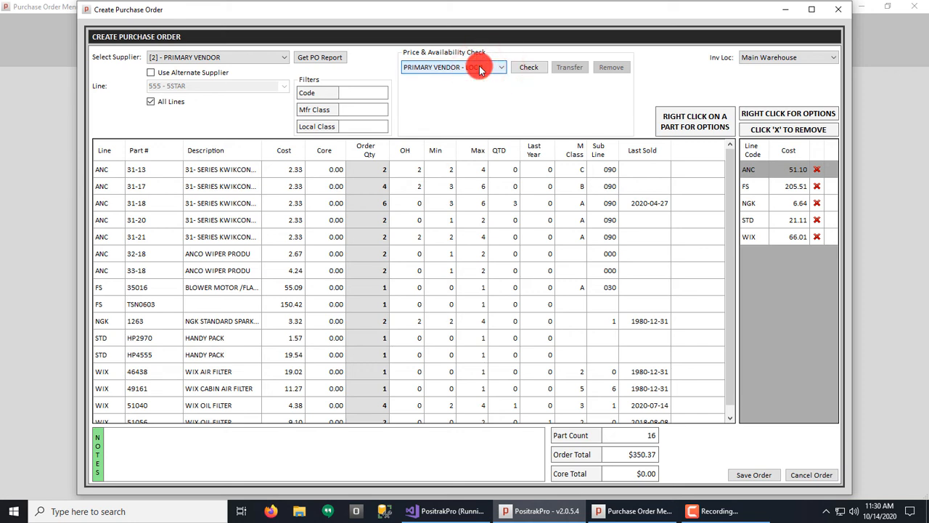
{"action": "left_click", "coordinate": [527, 68]}
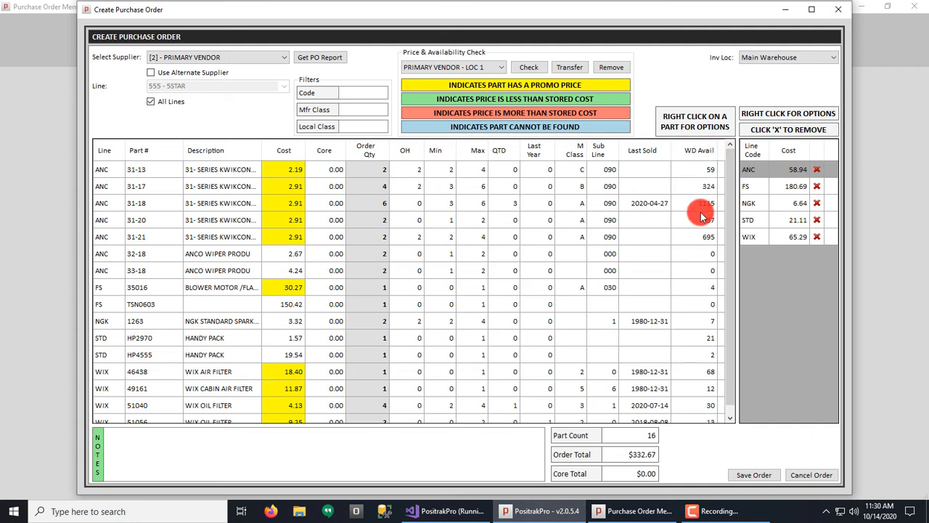
Step: Review the WD Avail values for ANC 32-18, ANC 33-18 and FS TSN0603, and remove the unavailable items from the order
{"action": "left_click", "coordinate": [698, 256]}
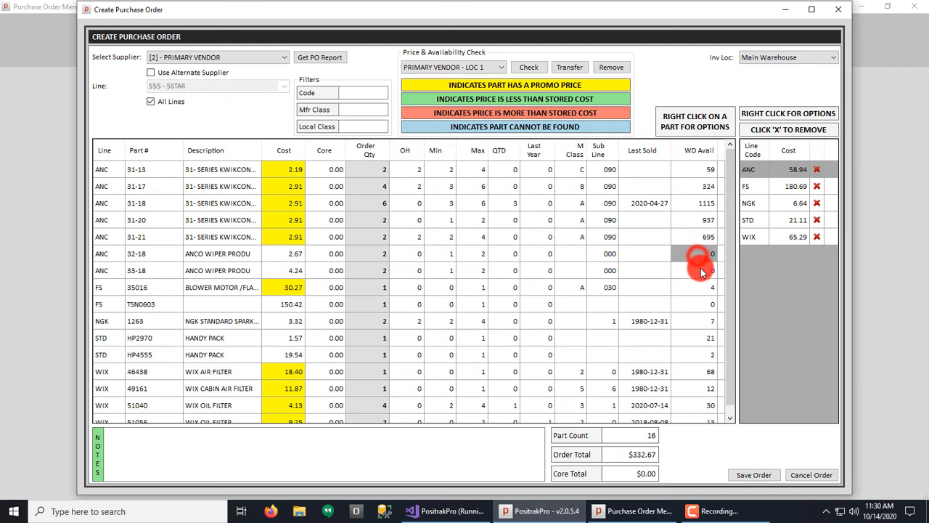
{"action": "left_click", "coordinate": [701, 271]}
{"action": "left_click", "coordinate": [698, 250]}
{"action": "left_click", "coordinate": [701, 271]}
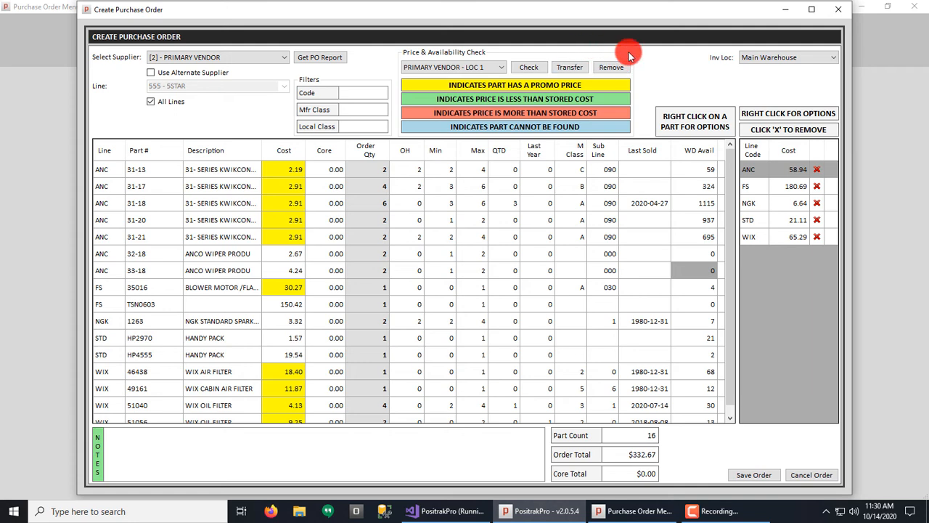
{"action": "left_click", "coordinate": [702, 256]}
{"action": "left_click", "coordinate": [699, 272]}
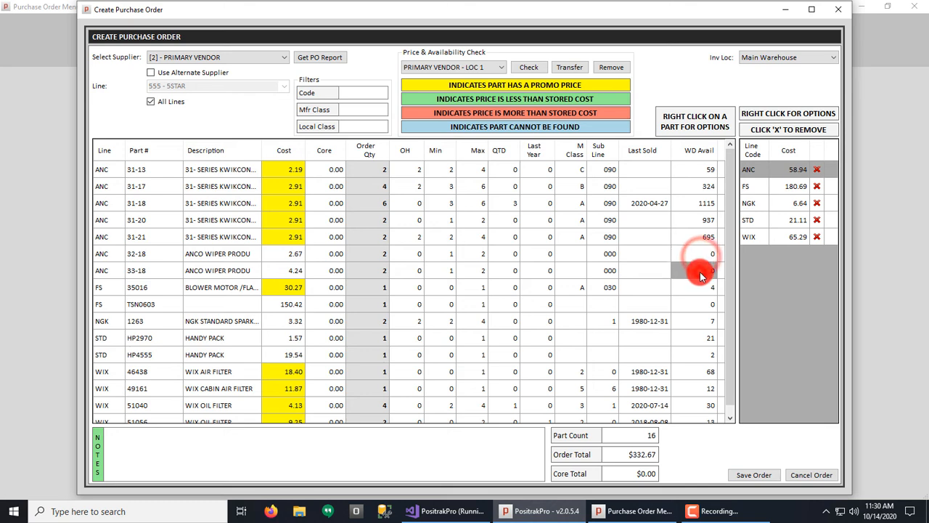
{"action": "left_click", "coordinate": [703, 305]}
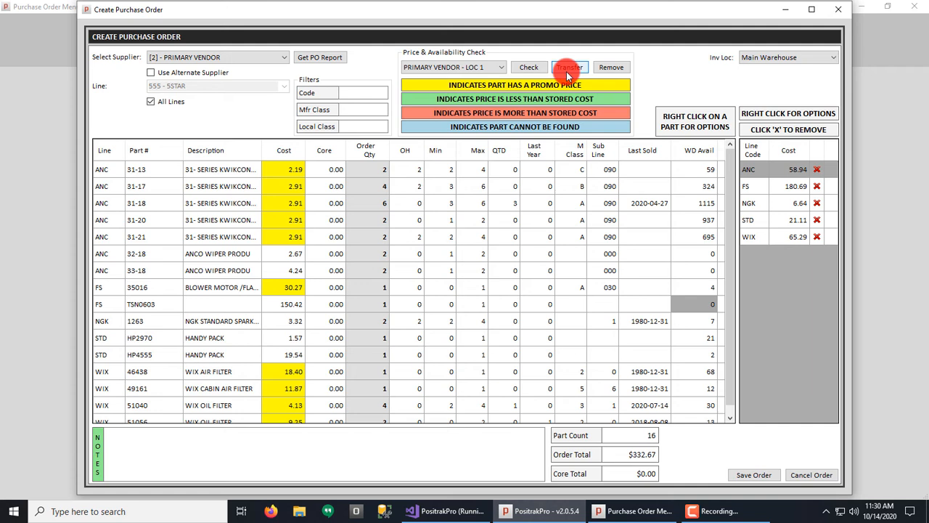
{"action": "left_click", "coordinate": [612, 67]}
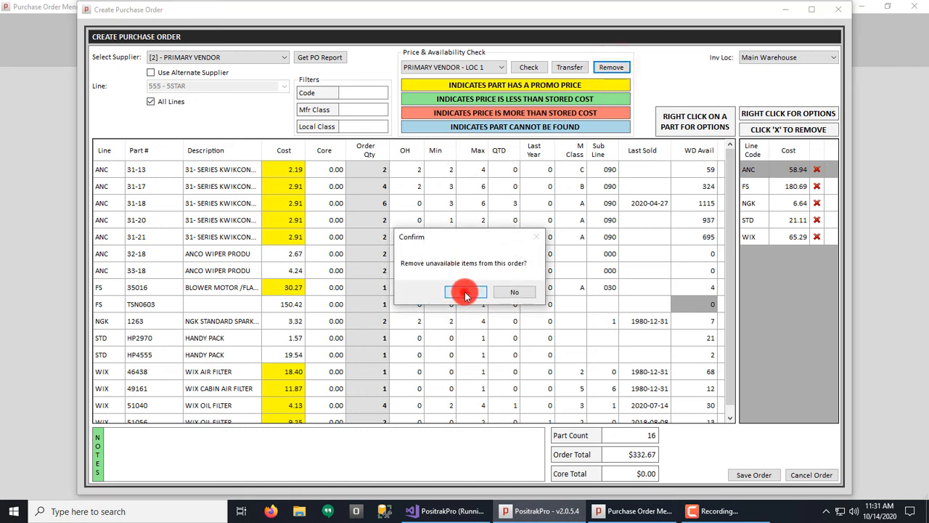
{"action": "left_click", "coordinate": [463, 293]}
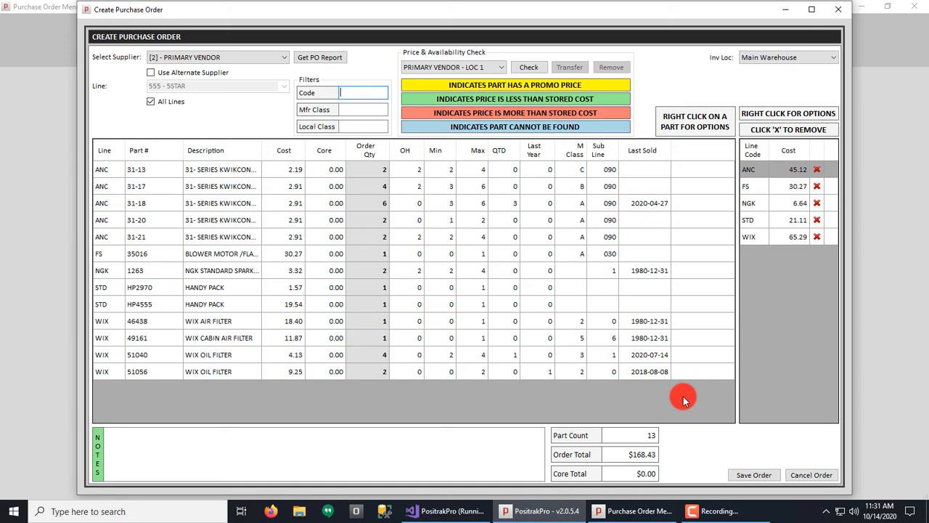
Step: Cancel the purchase order without saving it and exit Purchase Orders
{"action": "left_click", "coordinate": [810, 476]}
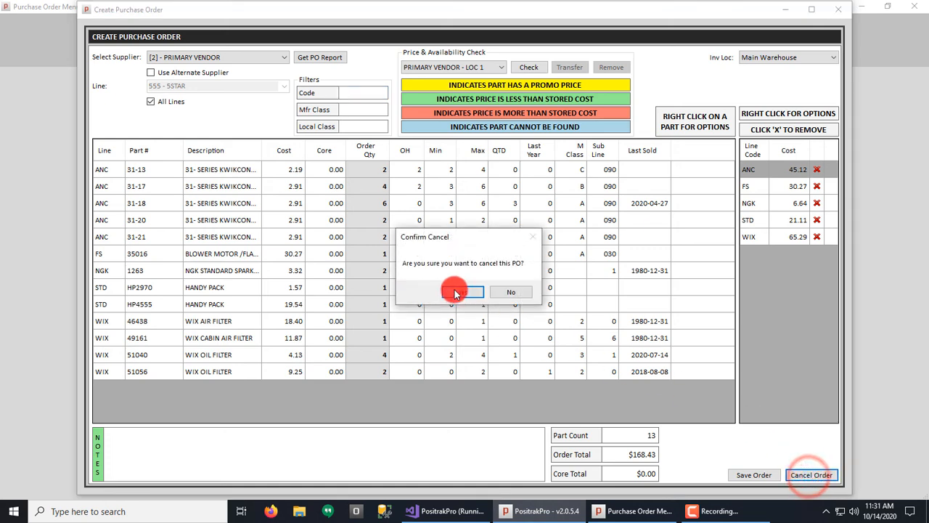
{"action": "left_click", "coordinate": [458, 290]}
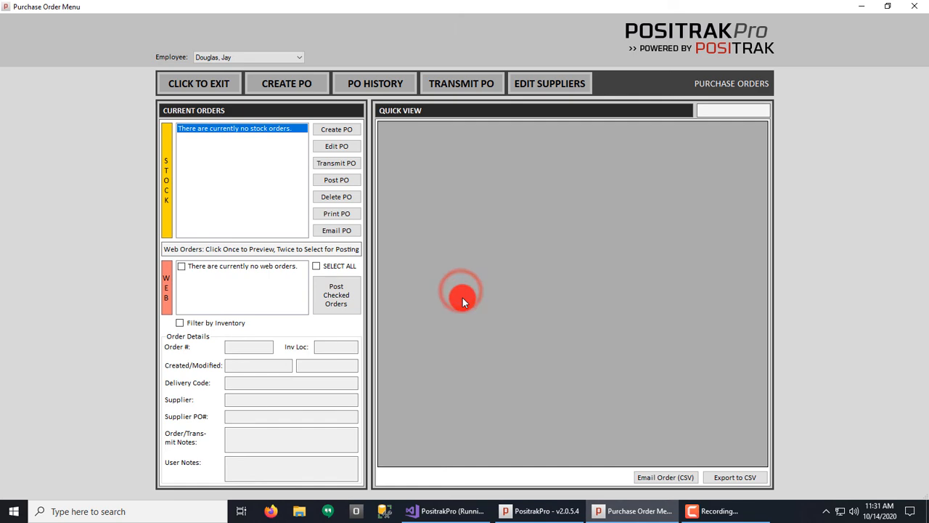
{"action": "left_click", "coordinate": [229, 80]}
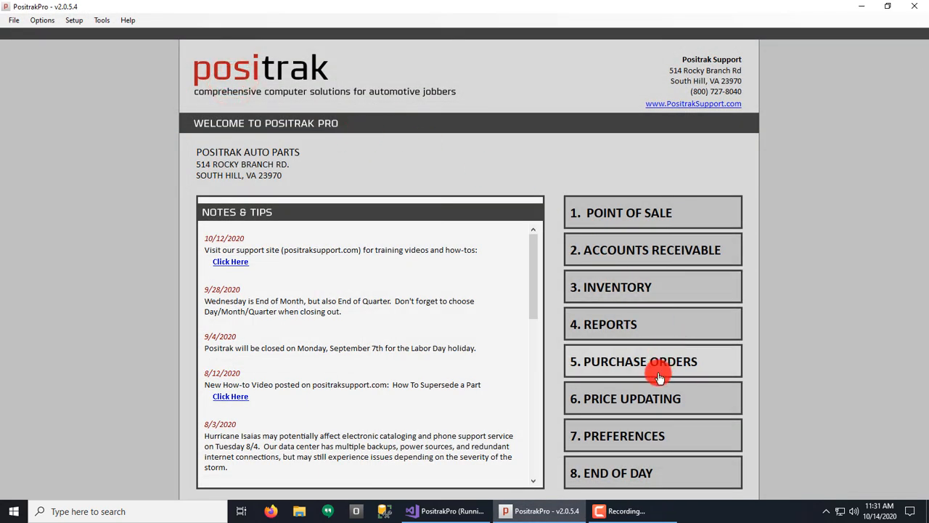
Step: Open Price Updating, examine the update and barcode options for the UCI (HAHN AUTO) lines, and exit
{"action": "left_click", "coordinate": [654, 403]}
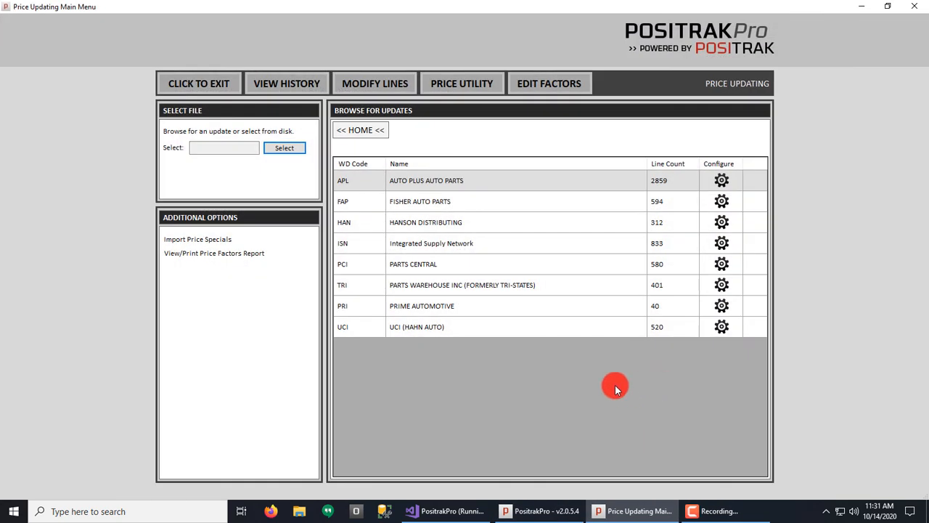
{"action": "left_click", "coordinate": [543, 329]}
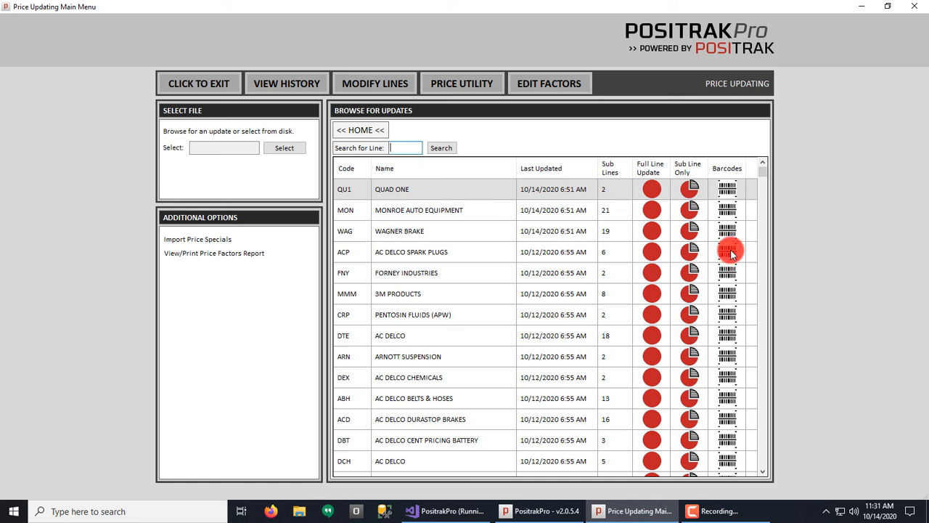
{"action": "left_click", "coordinate": [213, 85]}
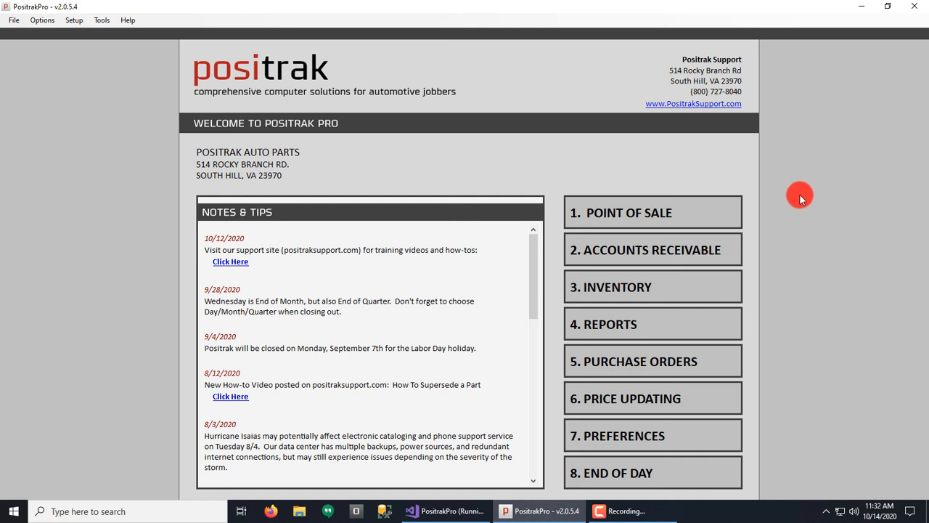
{"action": "left_click", "coordinate": [670, 218]}
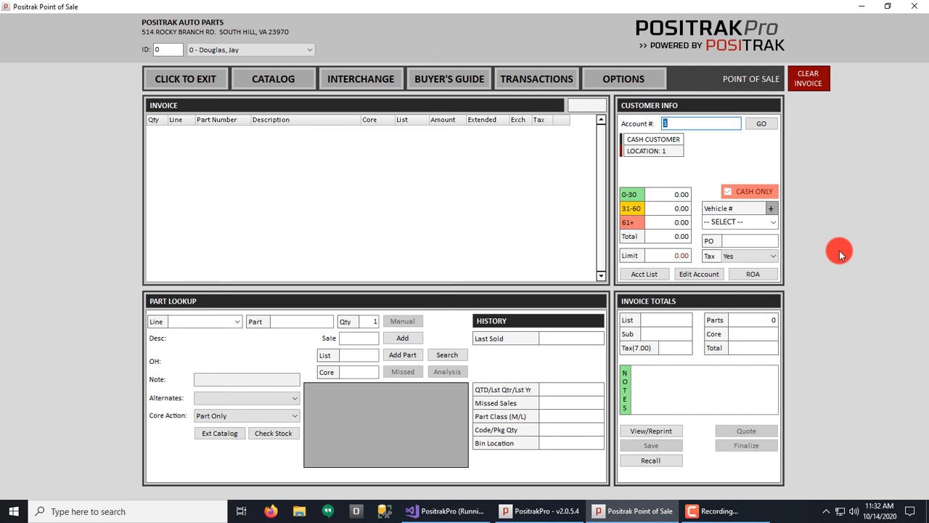
{"action": "type", "text": "071424982402"}
{"action": "key", "text": "Return"}
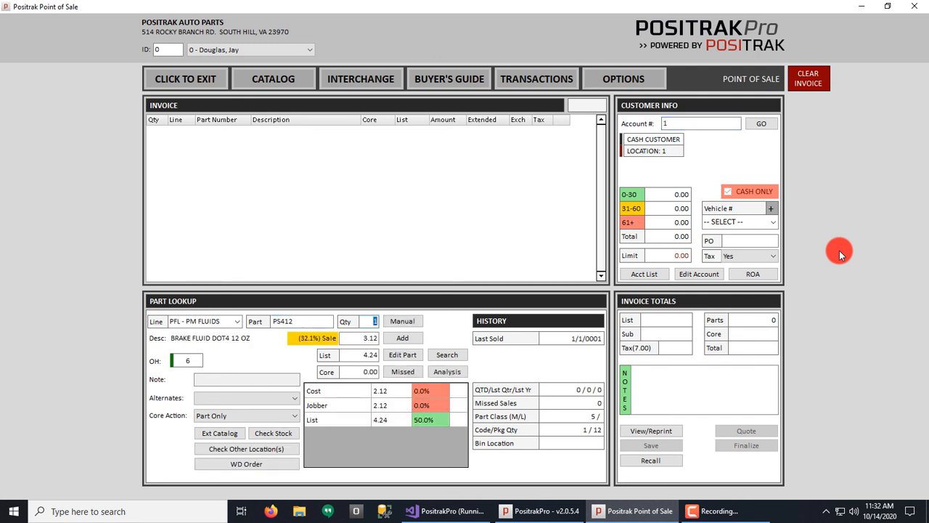
Step: Set the quantity of the PM FLUIDS part PS412 to 12 in Part Lookup
{"action": "double_click", "coordinate": [371, 320]}
{"action": "key", "text": "shift+Tab"}
{"action": "type", "text": "8"}
{"action": "key", "text": "Return"}
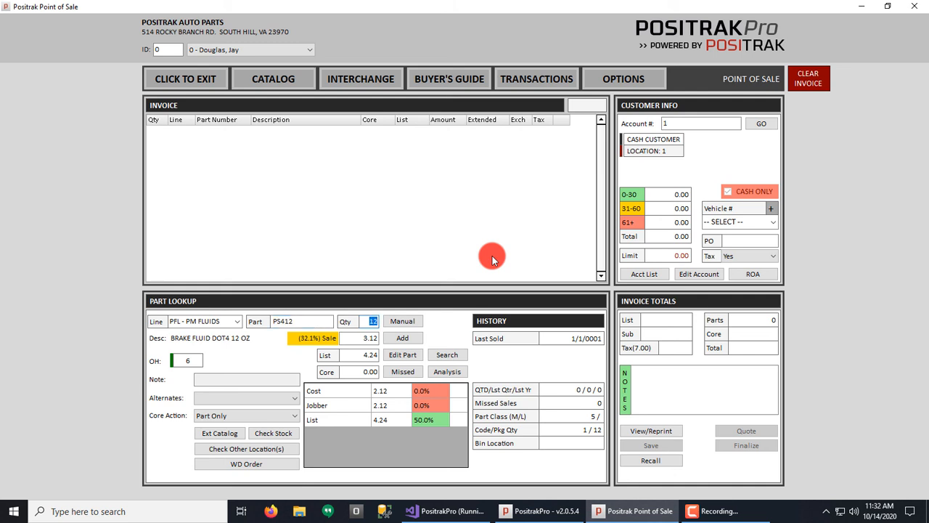